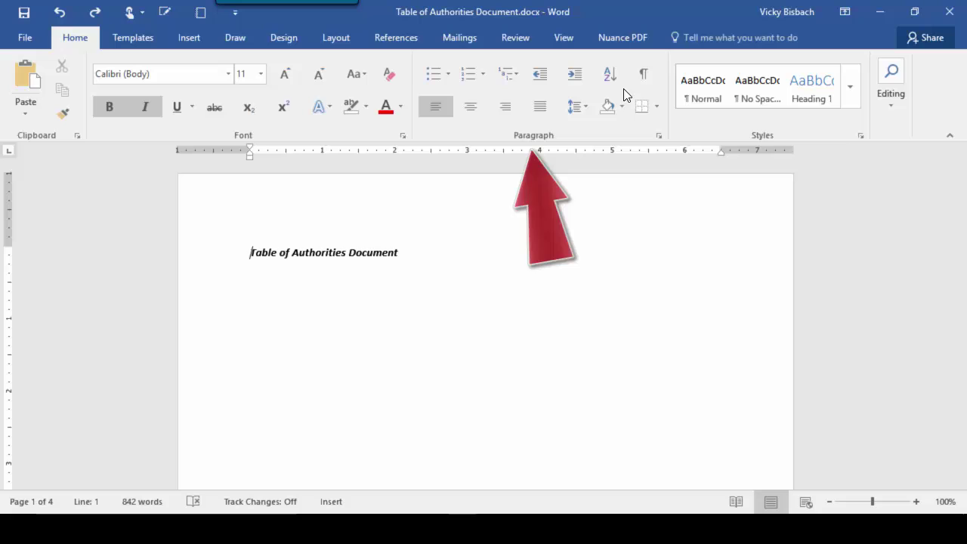
Turn on Show/Hide ¶ so paragraph marks and the title page's page break are visible.
left_click(642, 74)
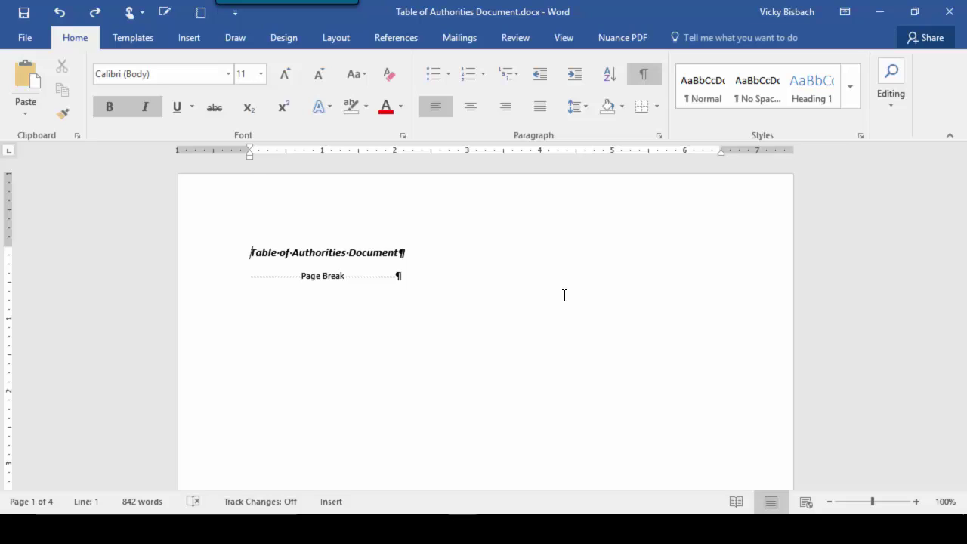
On page 3, select the full A Quaker Action Group v. Morton citation, including the closing '1975)'.
scroll(564, 295, "down", 15)
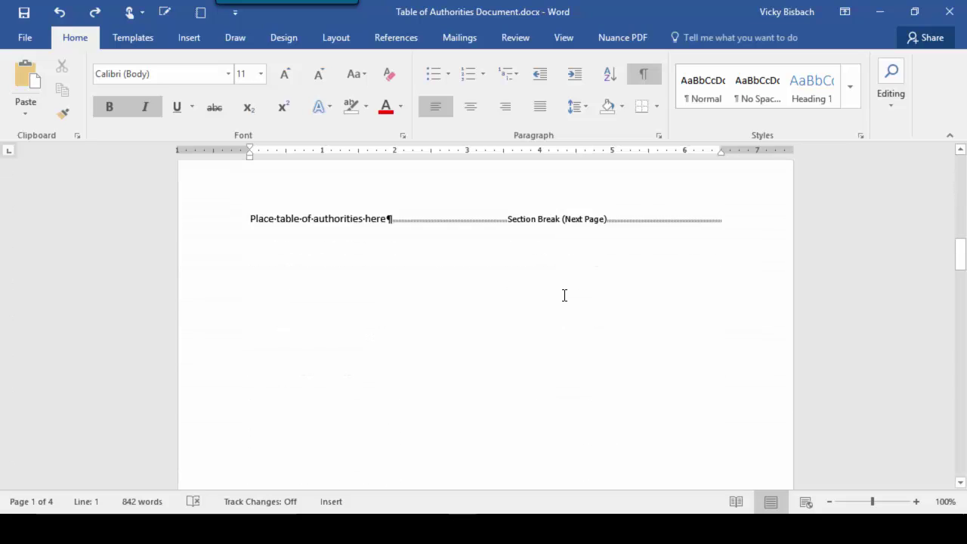
scroll(564, 295, "down", 15)
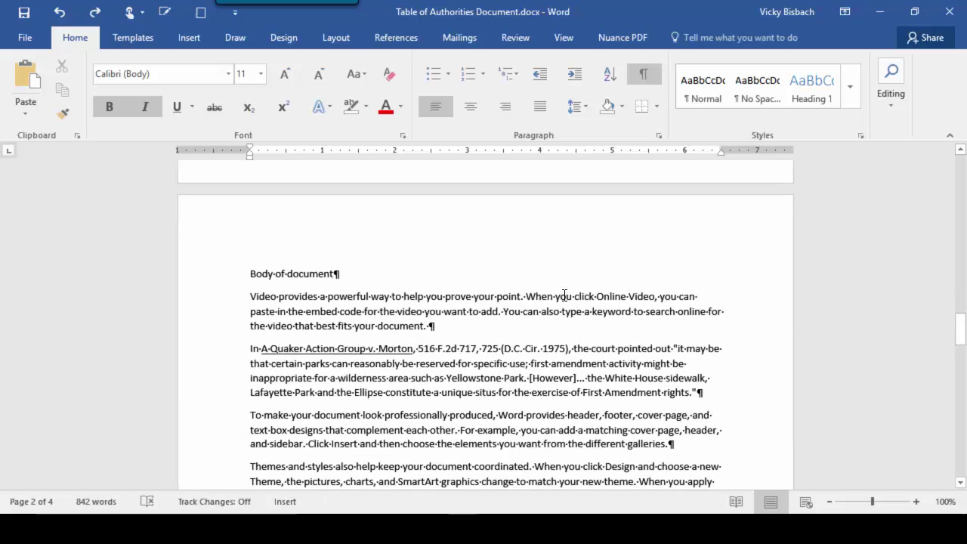
scroll(564, 295, "down", 2)
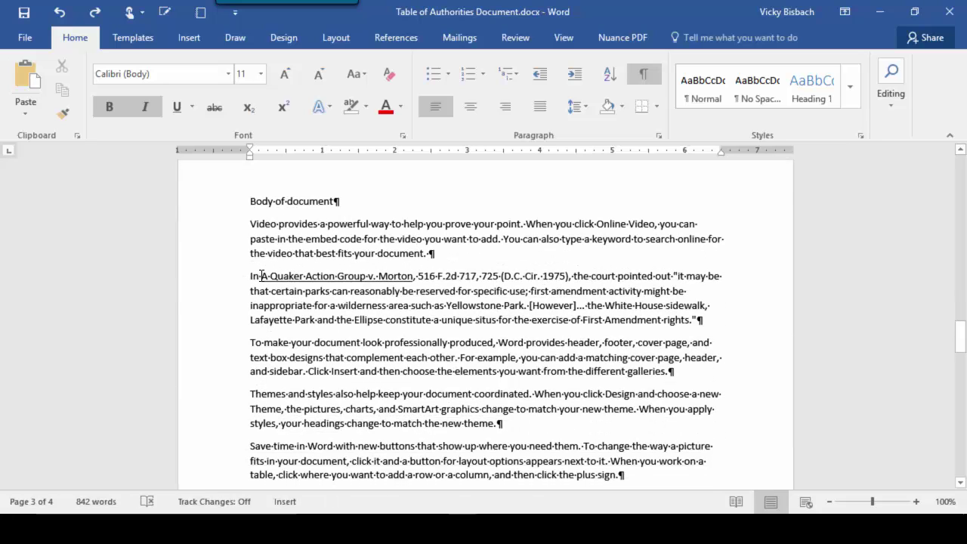
left_click_drag(262, 275, 559, 275)
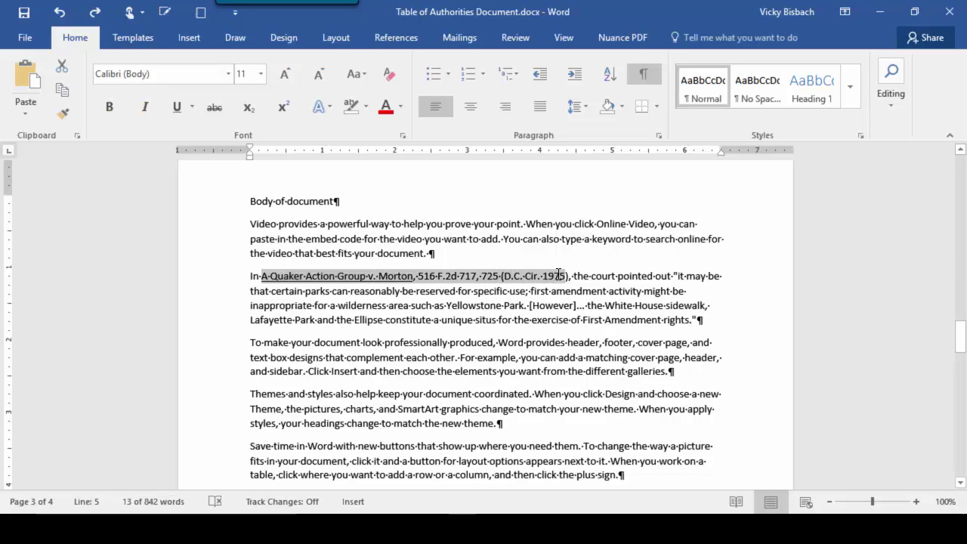
key("shift+Right")
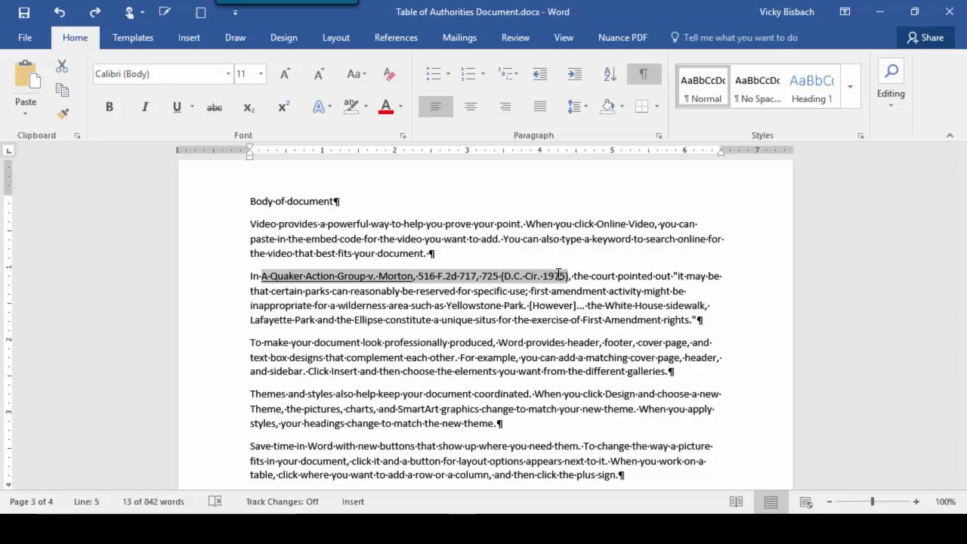
Mark the Morton citation under Cases, with short citation trimmed to 'A Quaker Action Group v. Morton'.
left_click(397, 38)
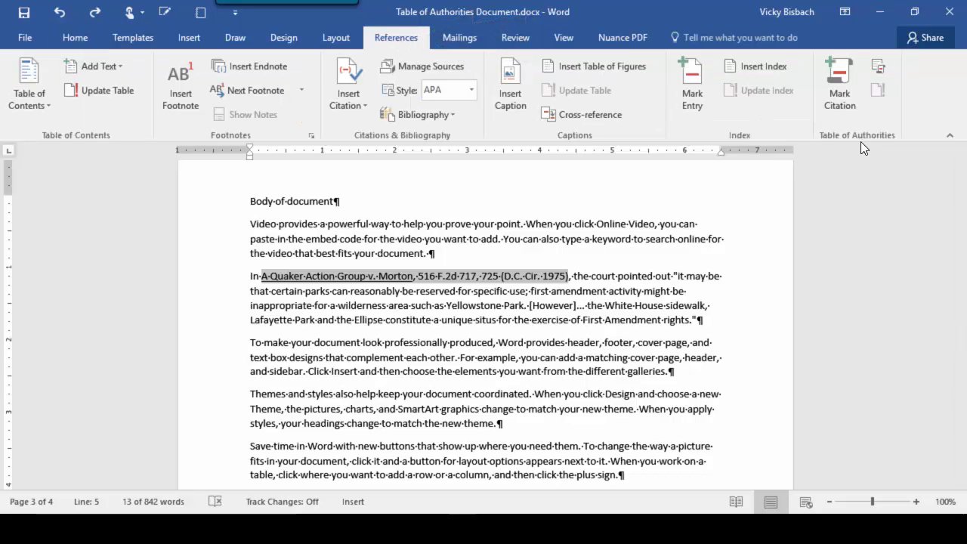
left_click(845, 105)
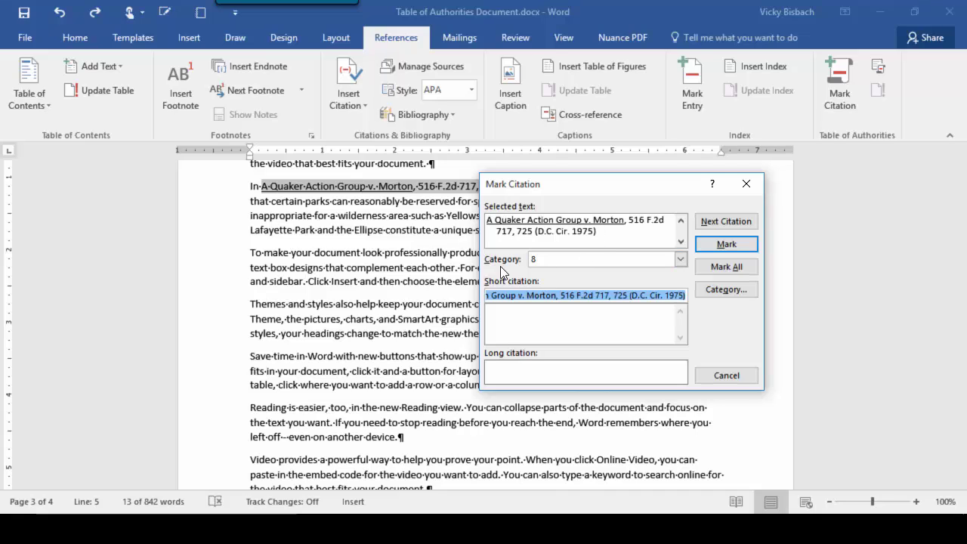
left_click(679, 259)
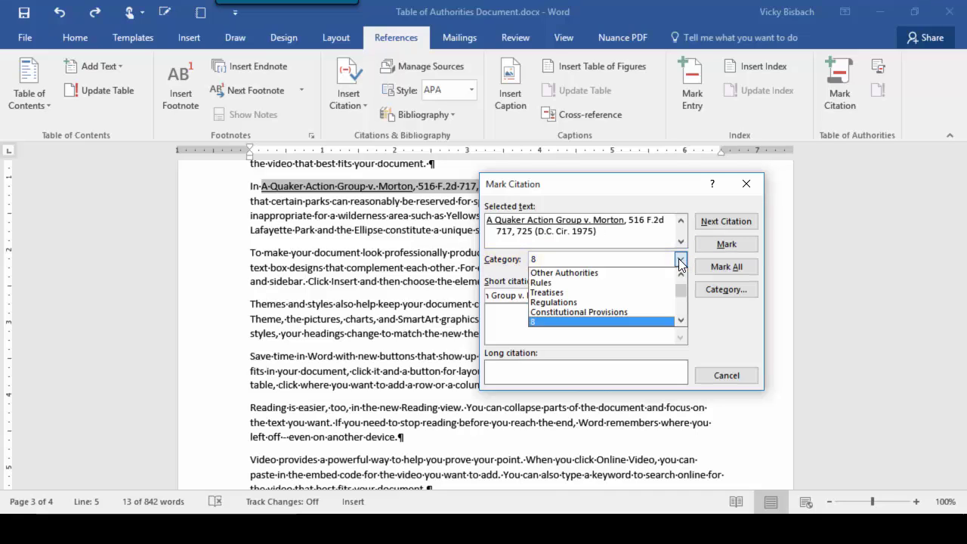
scroll(677, 291, "up", 3)
left_click(591, 273)
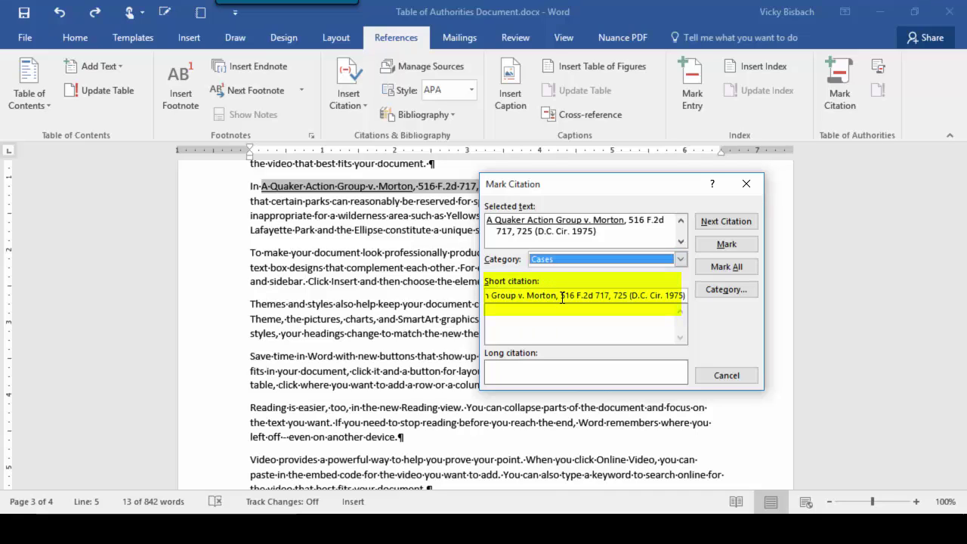
left_click_drag(557, 295, 687, 295)
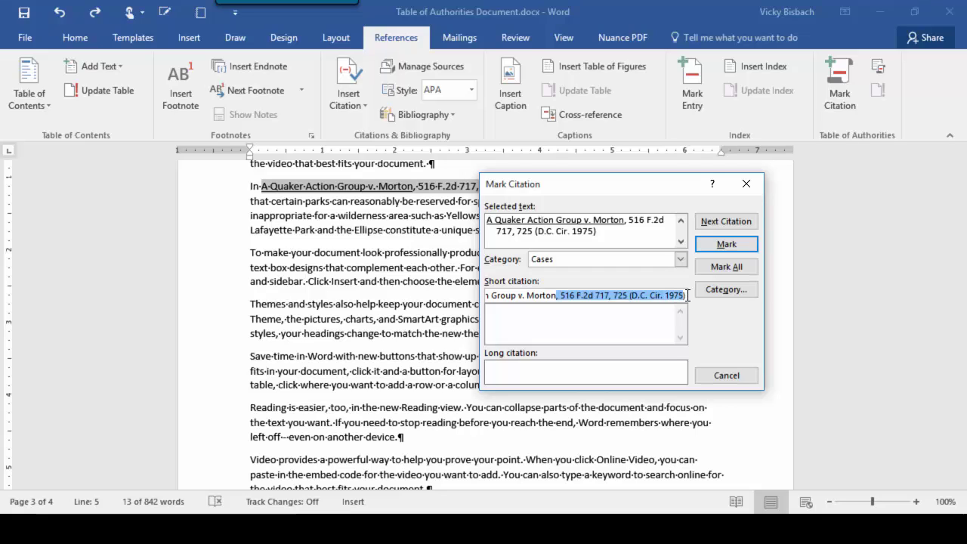
key("BackSpace")
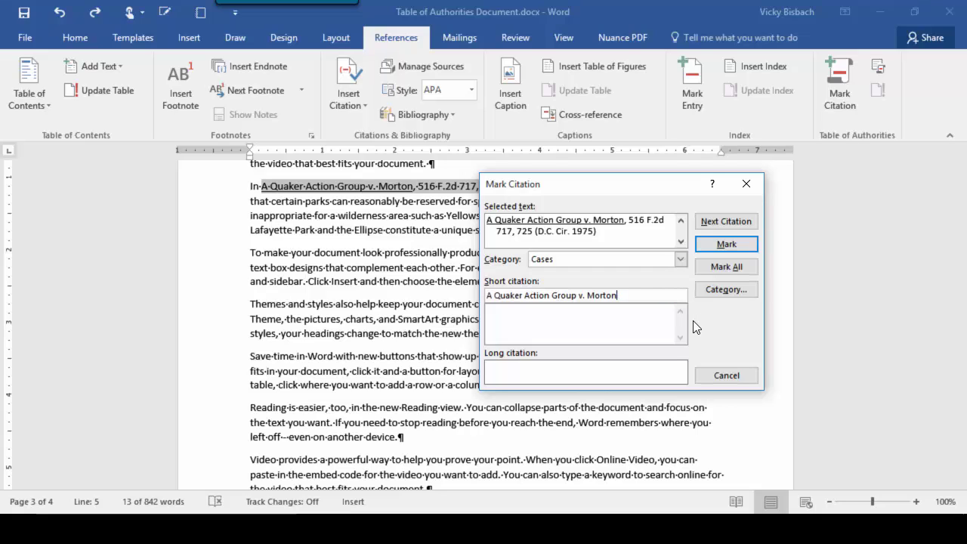
left_click(716, 244)
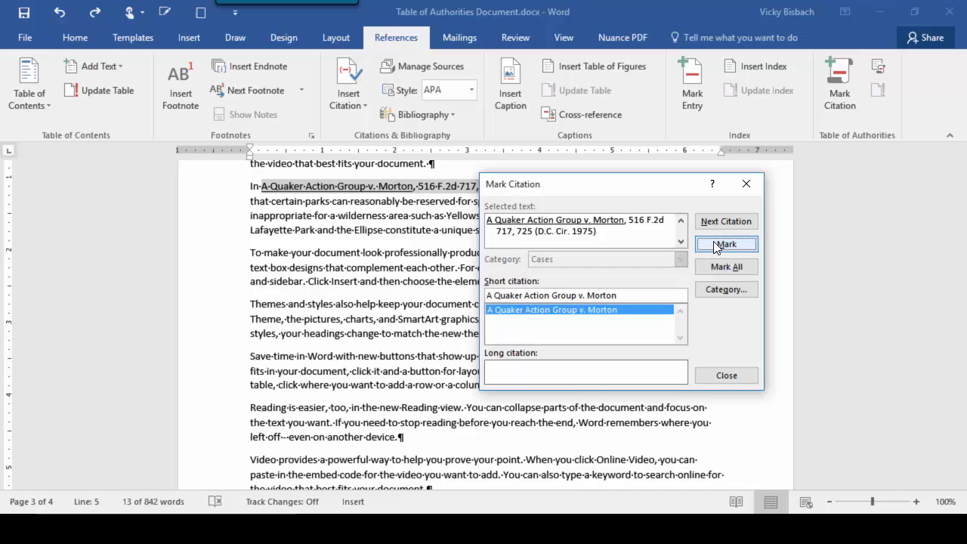
Select Texas v. Johnson through (1989) and mark it under Cases with short form 'Texas v. Johnson'.
left_click(721, 222)
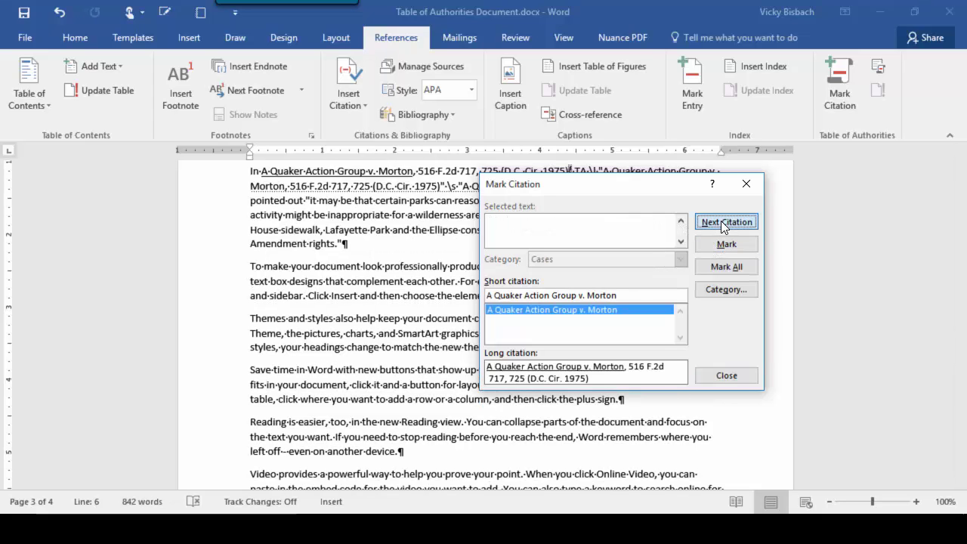
left_click_drag(647, 187, 566, 313)
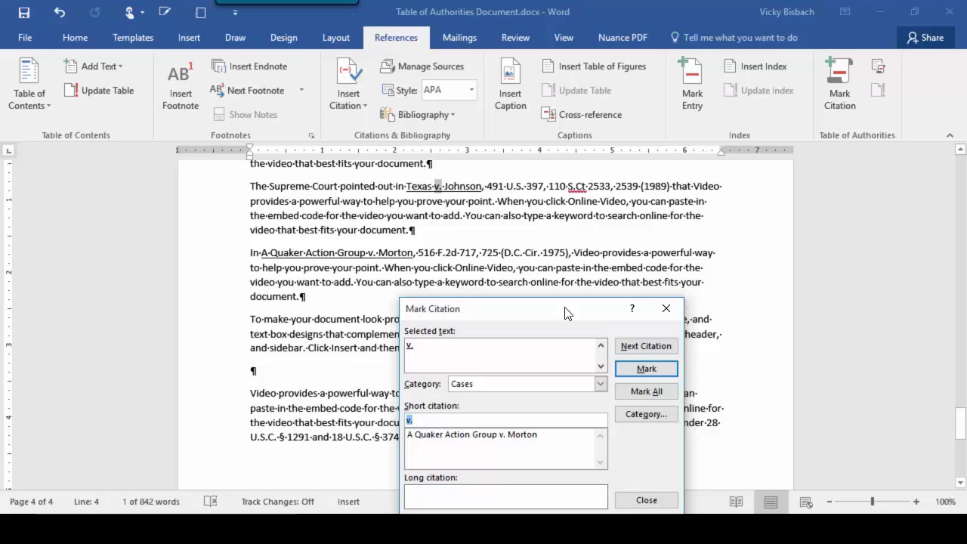
left_click_drag(409, 186, 667, 190)
left_click(495, 389)
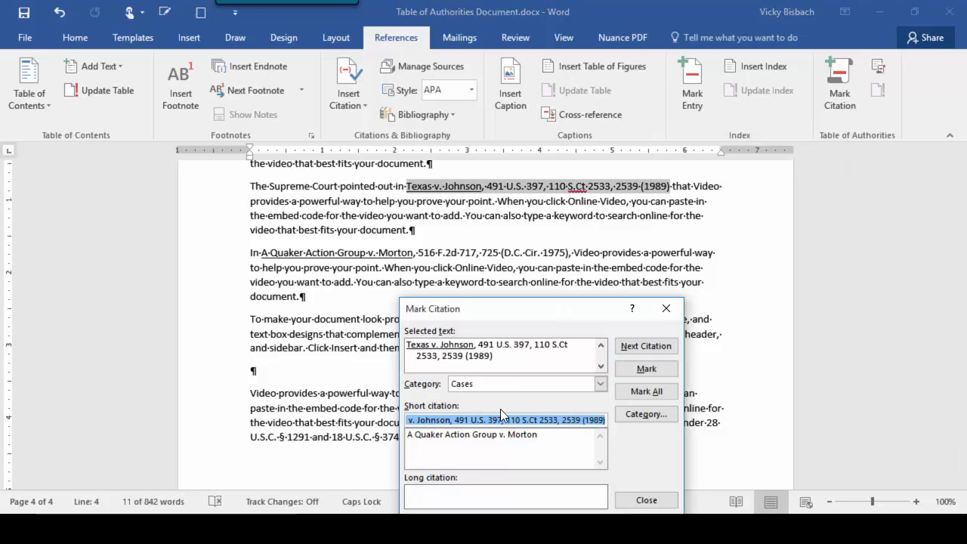
left_click_drag(452, 420, 613, 423)
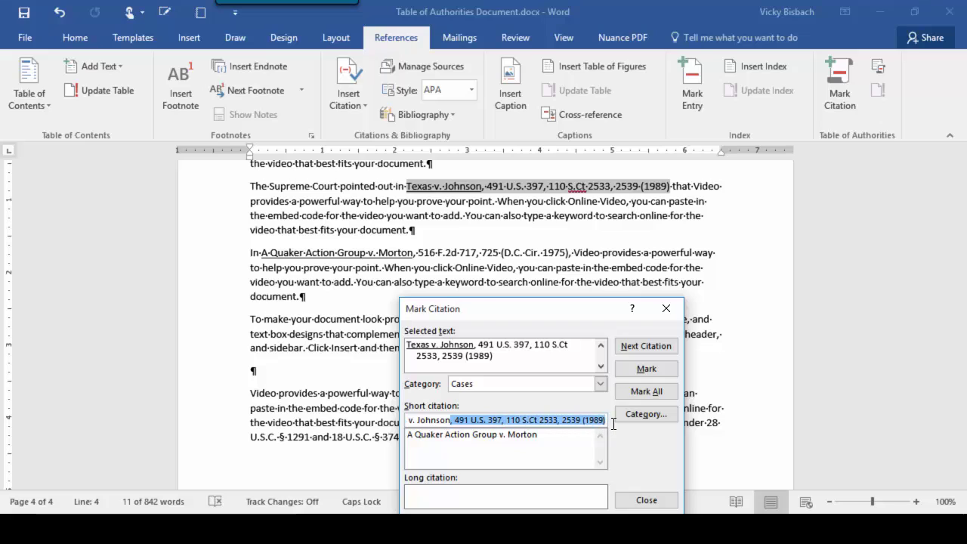
key("BackSpace")
left_click(646, 368)
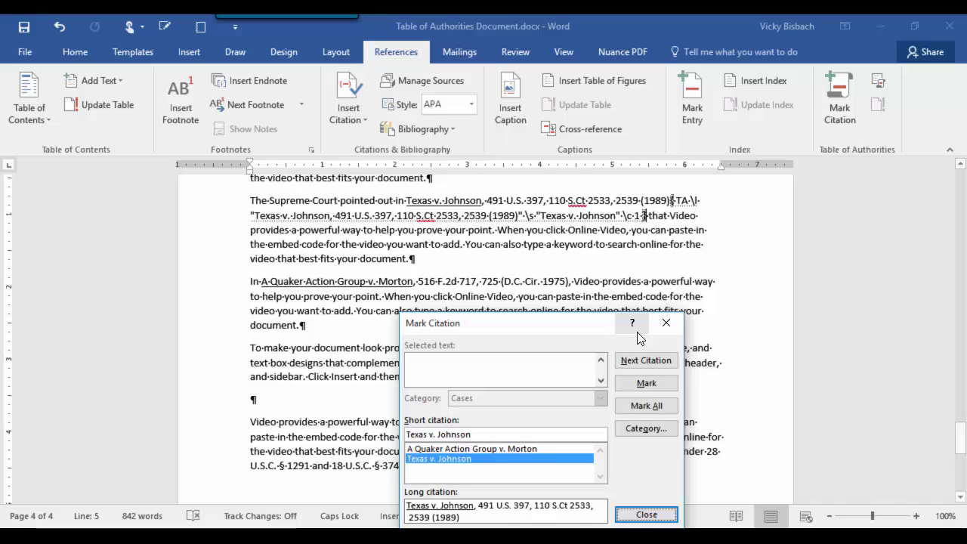
Select the second full Morton citation through 1975) and mark it, trimming the short citation to the case name.
left_click(642, 360)
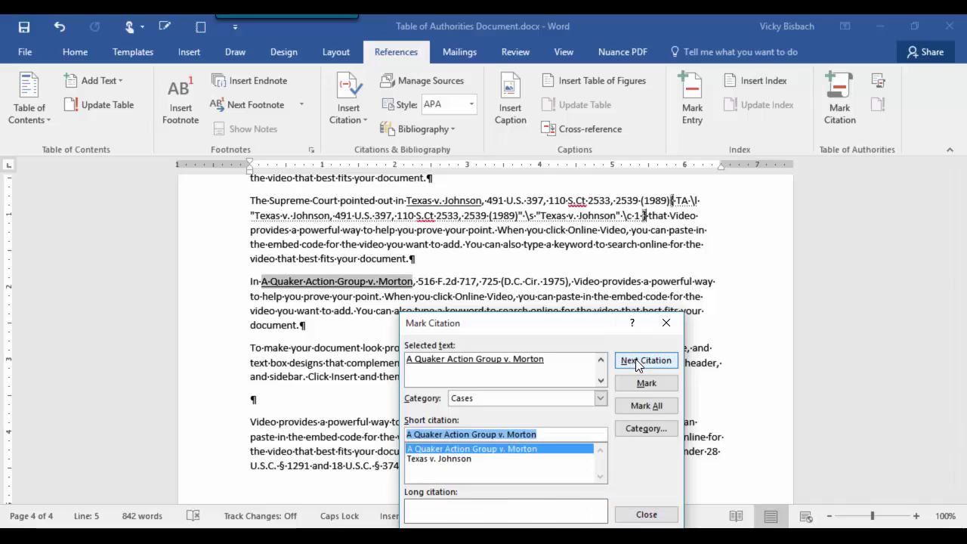
left_click(262, 281)
left_click_drag(262, 281, 568, 281)
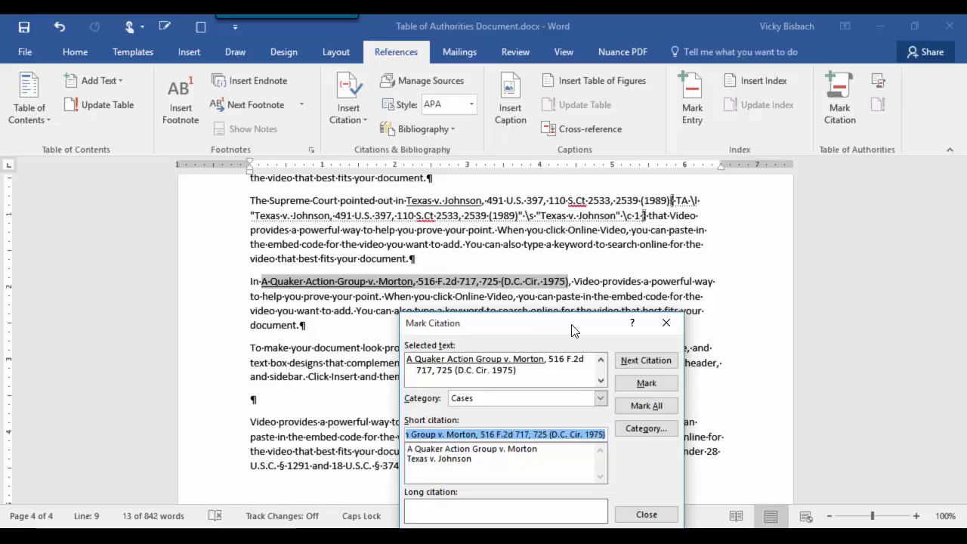
left_click_drag(573, 328, 791, 253)
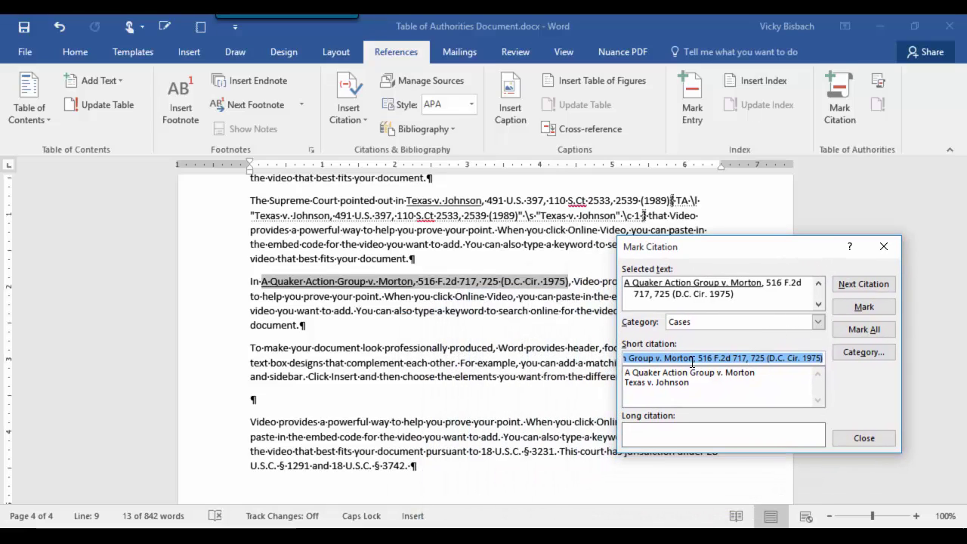
left_click_drag(695, 357, 830, 352)
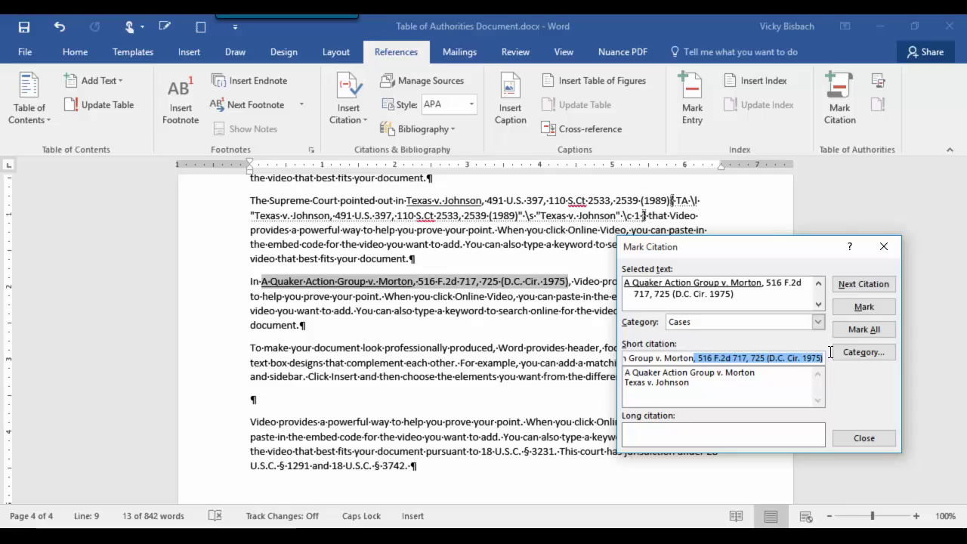
key("BackSpace")
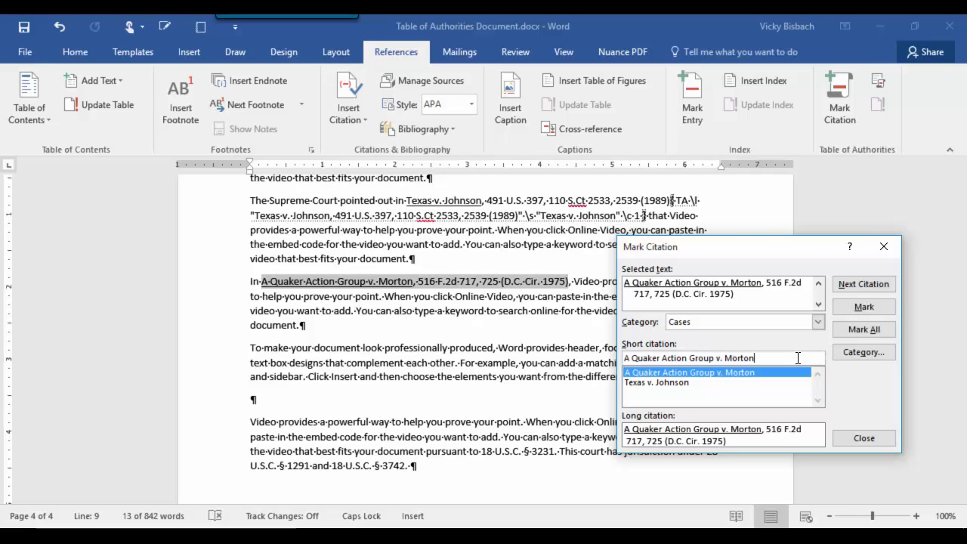
left_click(863, 307)
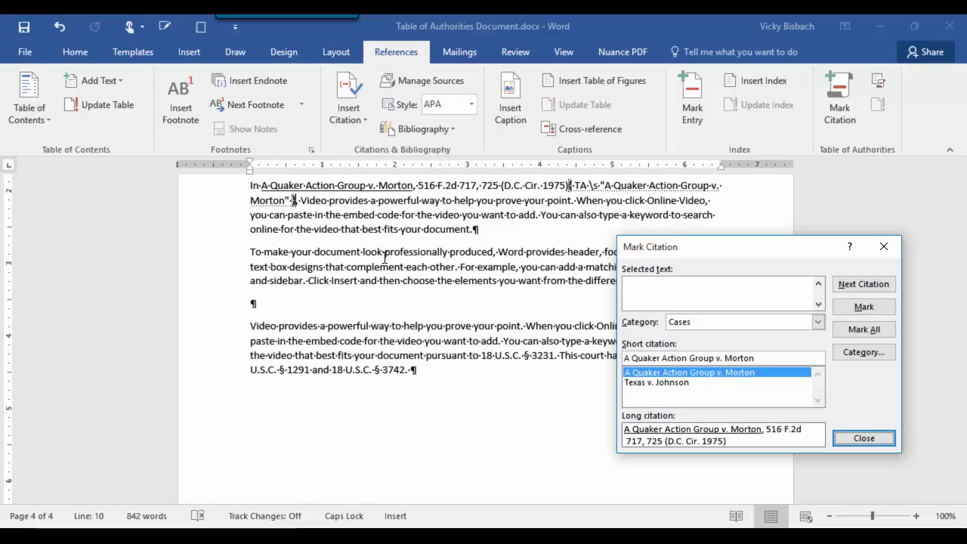
Select 18 U.S.C. § 3231 in the paragraph and load it into Mark Citation.
left_click(865, 286)
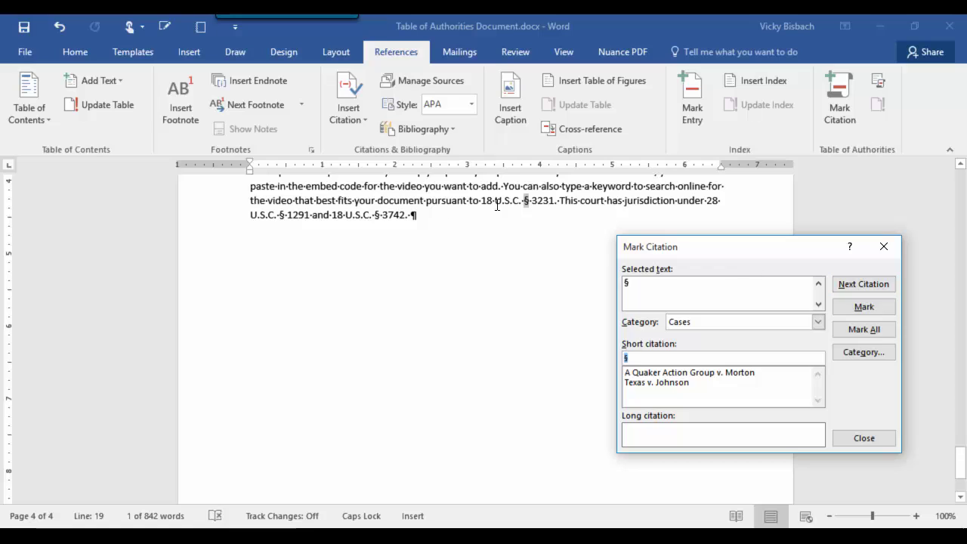
left_click_drag(719, 246, 568, 305)
left_click(499, 219)
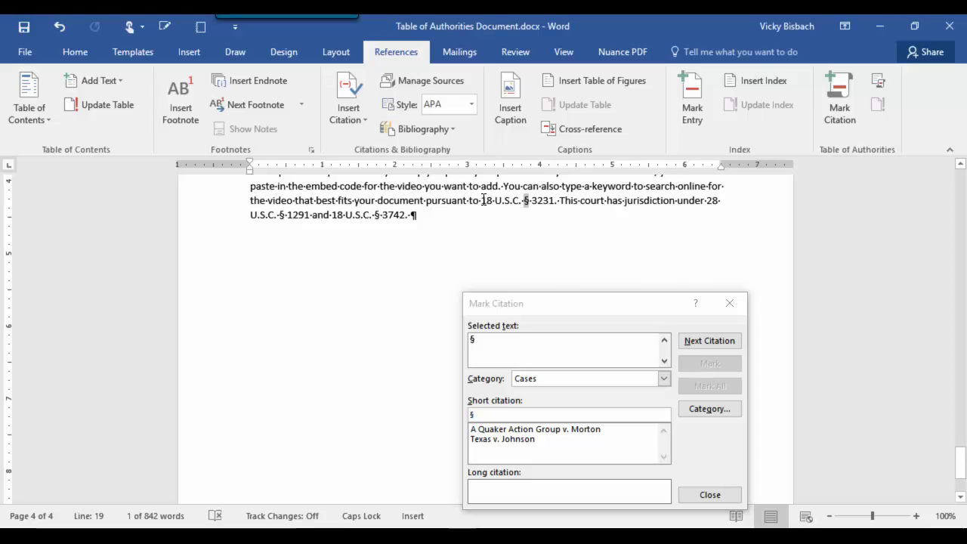
left_click_drag(483, 200, 554, 200)
left_click(576, 311)
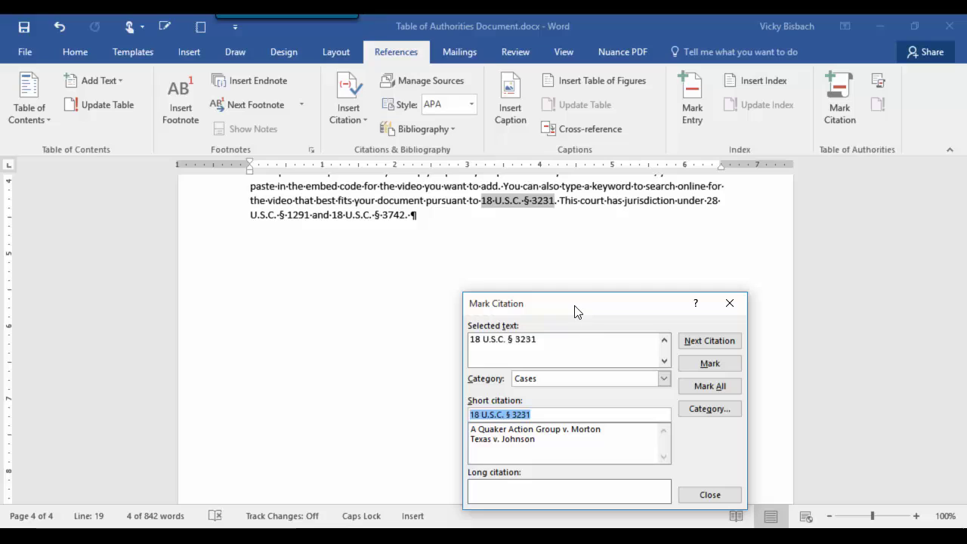
Open the Edit Category dialog to rename citation categories.
left_click(664, 378)
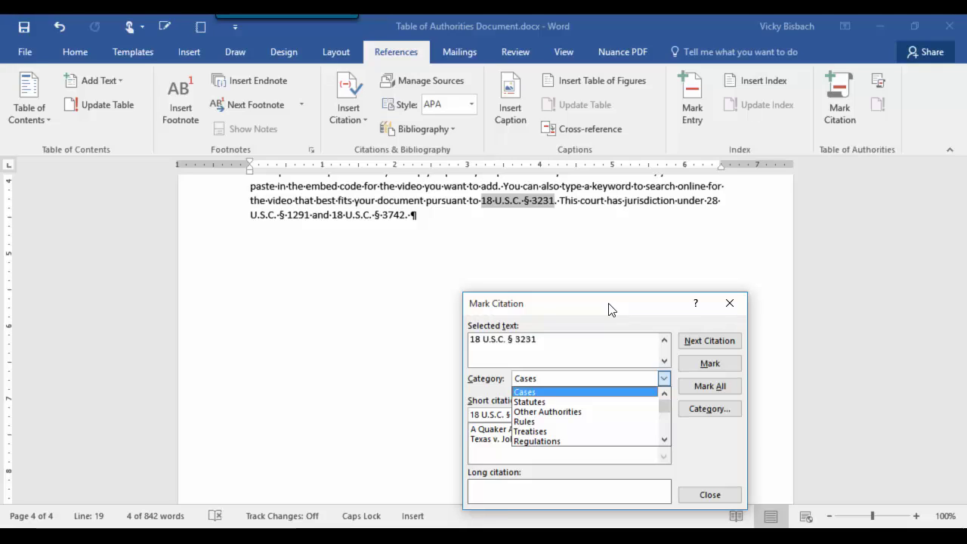
left_click(664, 439)
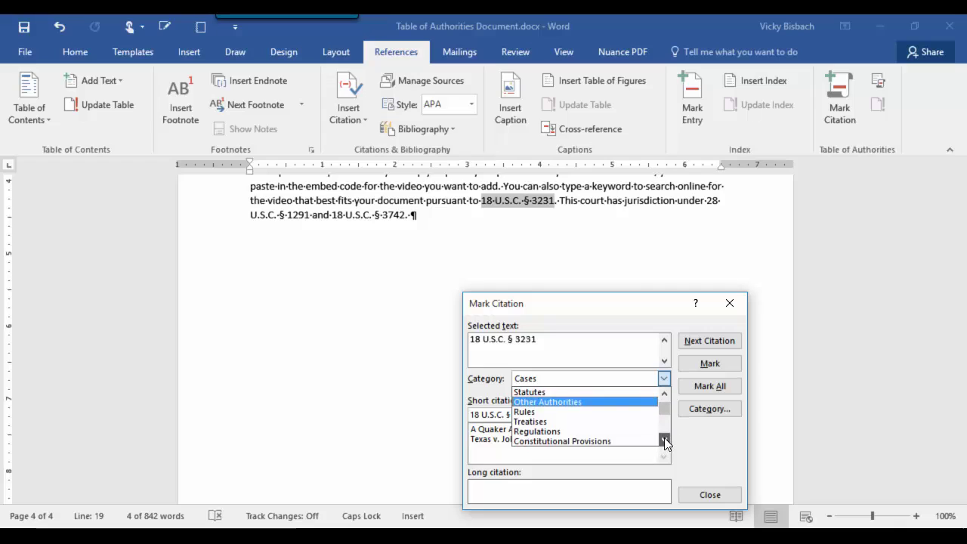
left_click(664, 438)
left_click(664, 439)
left_click(664, 439)
left_click(664, 438)
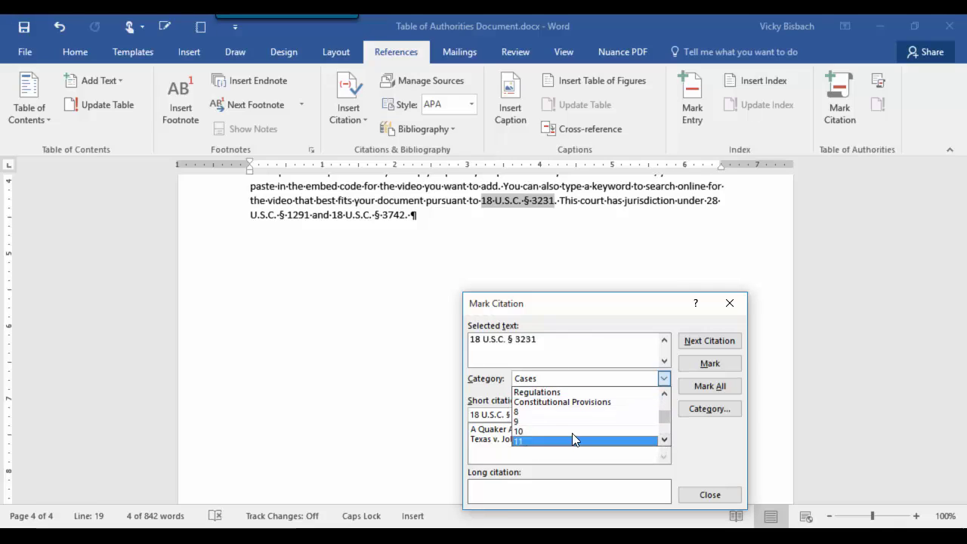
left_click(716, 412)
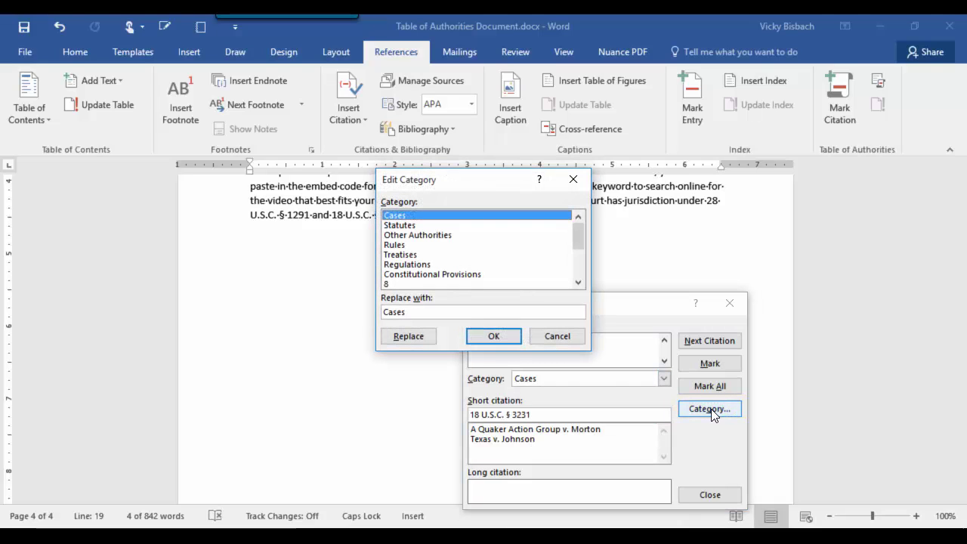
Rename unused citation category 8 to 'Other' and confirm.
left_click(389, 283)
left_click(428, 312)
key("BackSpace")
key("Caps_Lock")
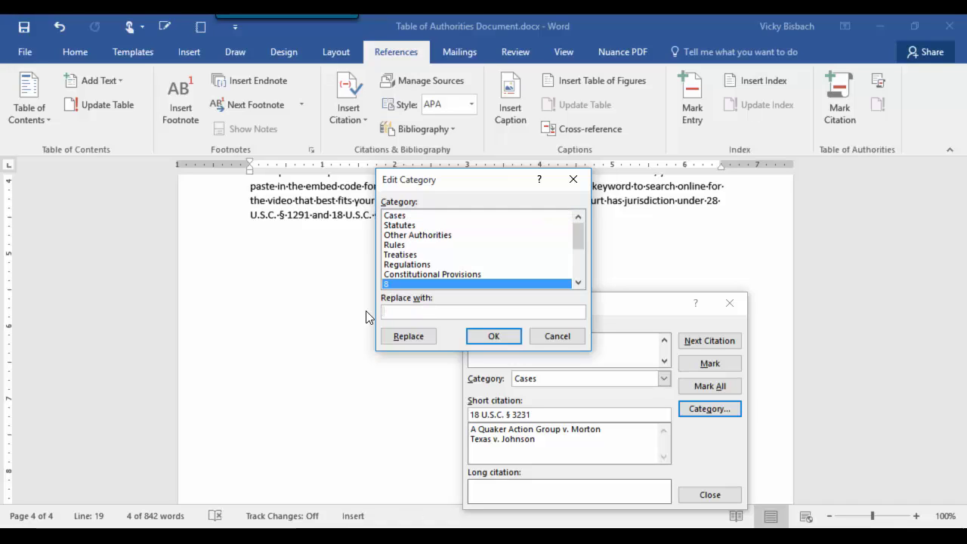
type("Other")
left_click(407, 334)
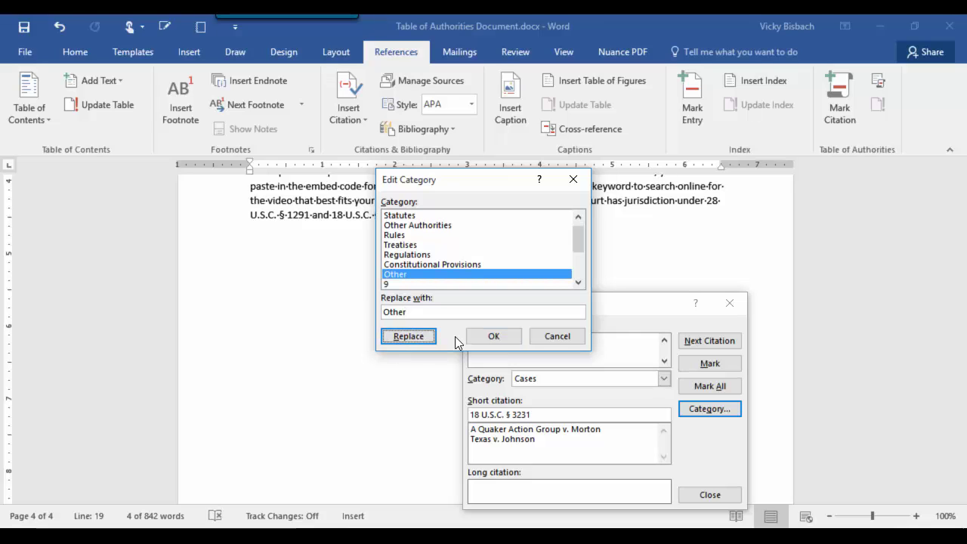
left_click(494, 336)
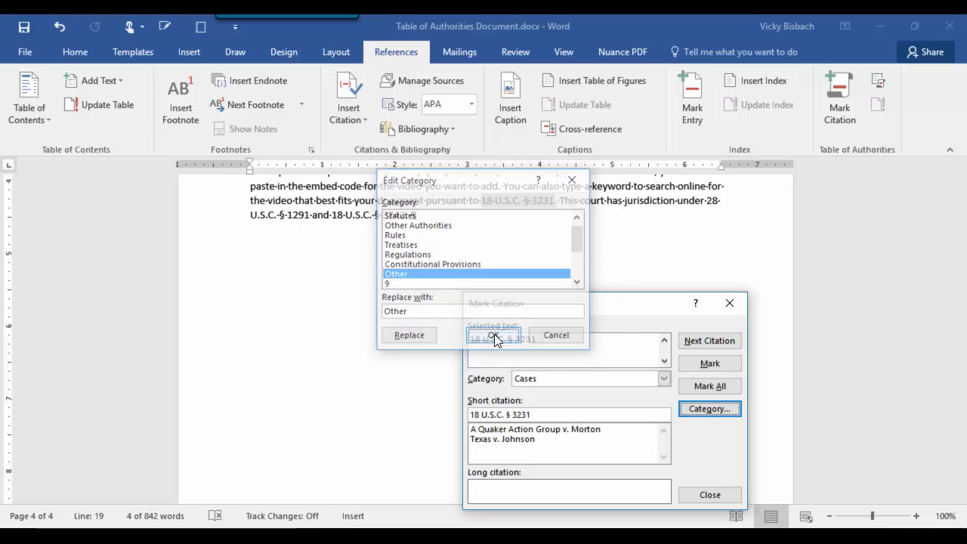
Assign the Other category to 18 U.S.C. § 3231.
left_click(664, 380)
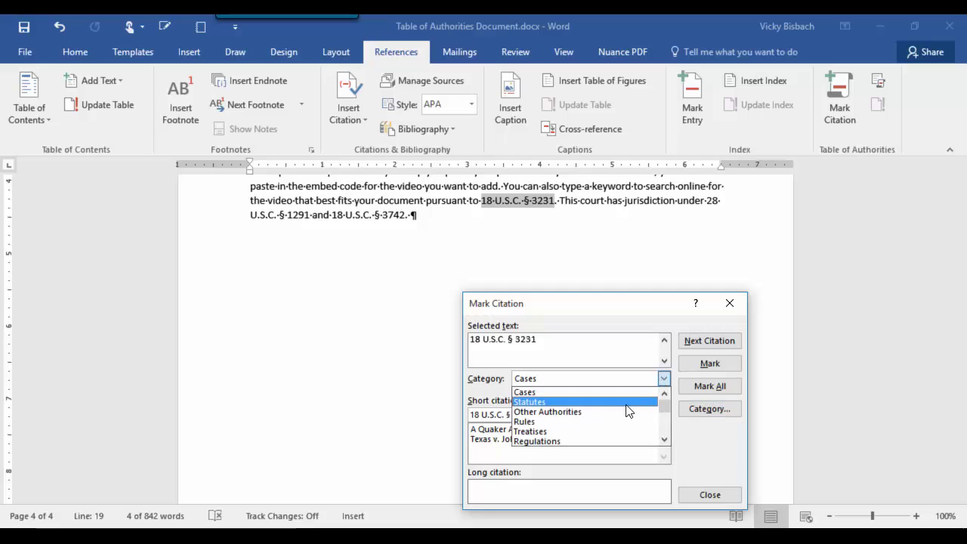
scroll(616, 423, "down", 2)
scroll(616, 423, "down", 1)
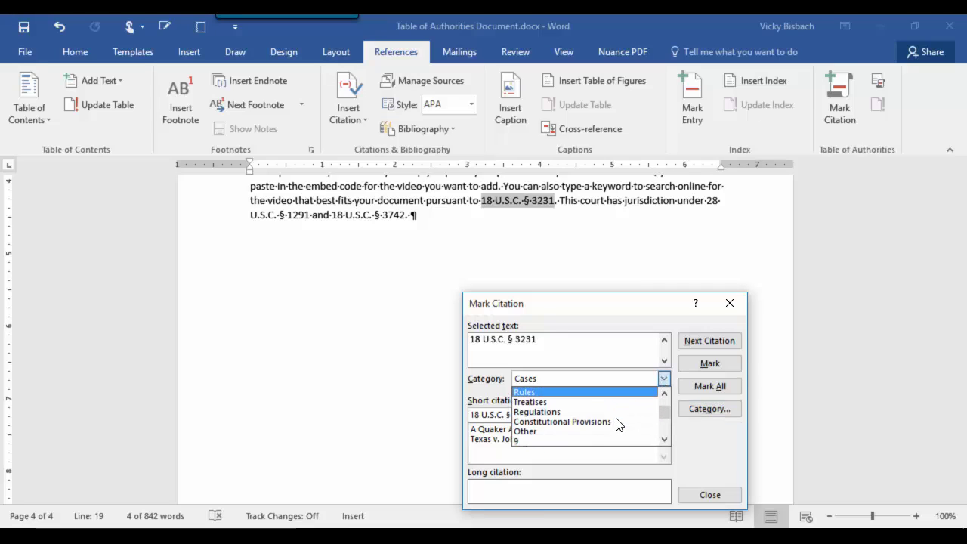
left_click(550, 434)
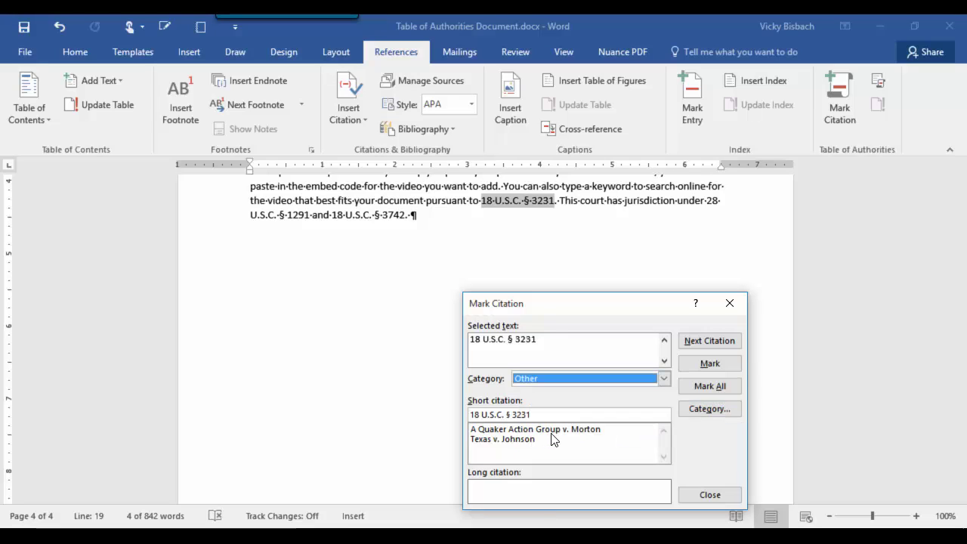
Mark 18 U.S.C. § 3231, 28 U.S.C. § 1291 and 18 U.S.C. § 3742 under Other, then close Mark Citation.
left_click(710, 364)
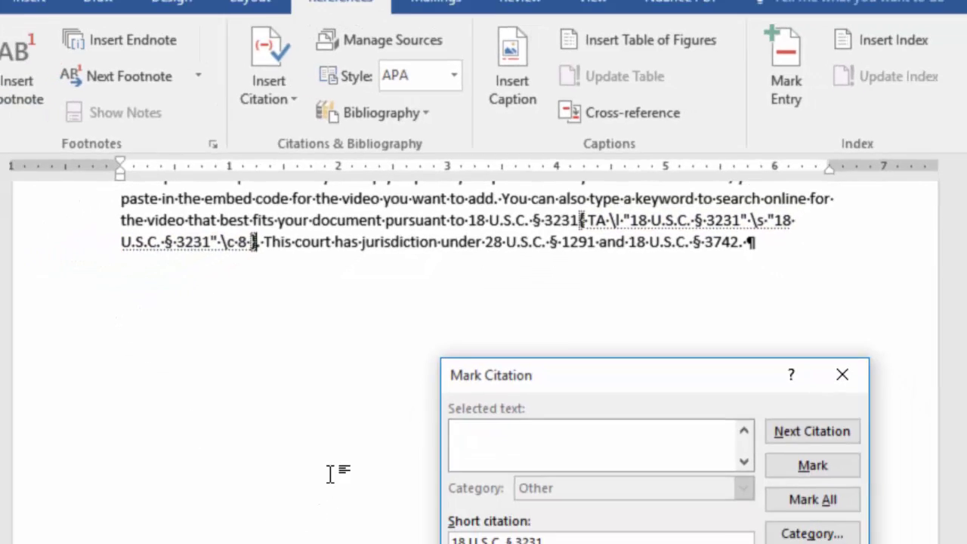
left_click(816, 434)
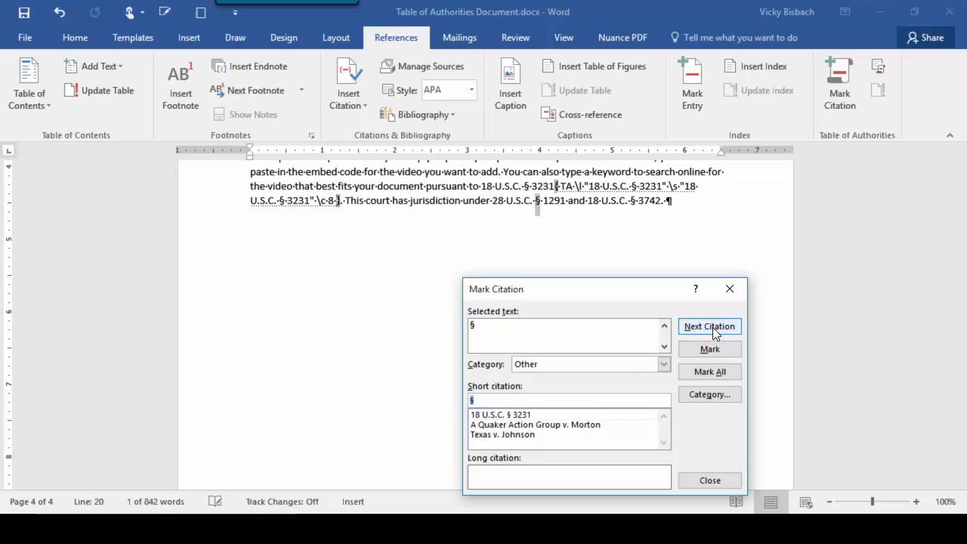
left_click_drag(492, 200, 549, 199)
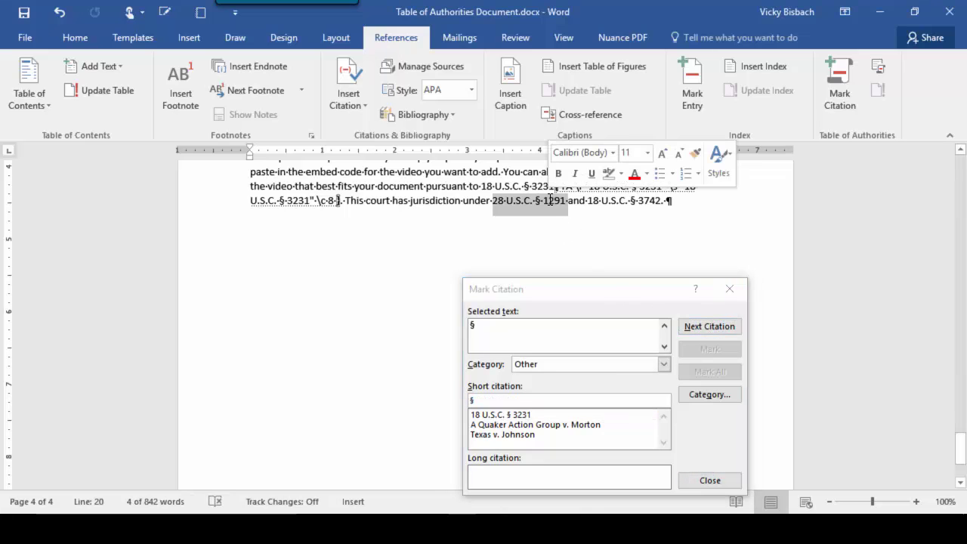
left_click(607, 371)
left_click(706, 349)
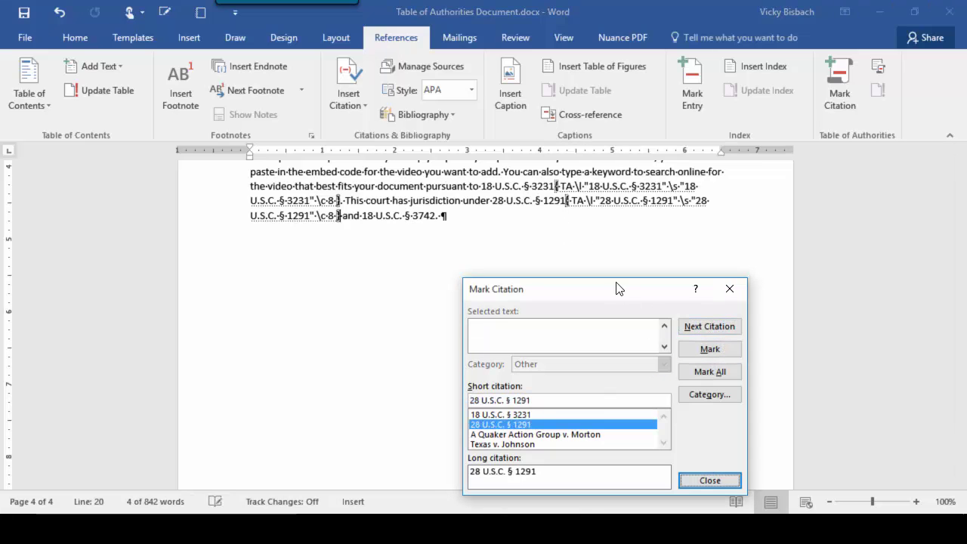
left_click(429, 227)
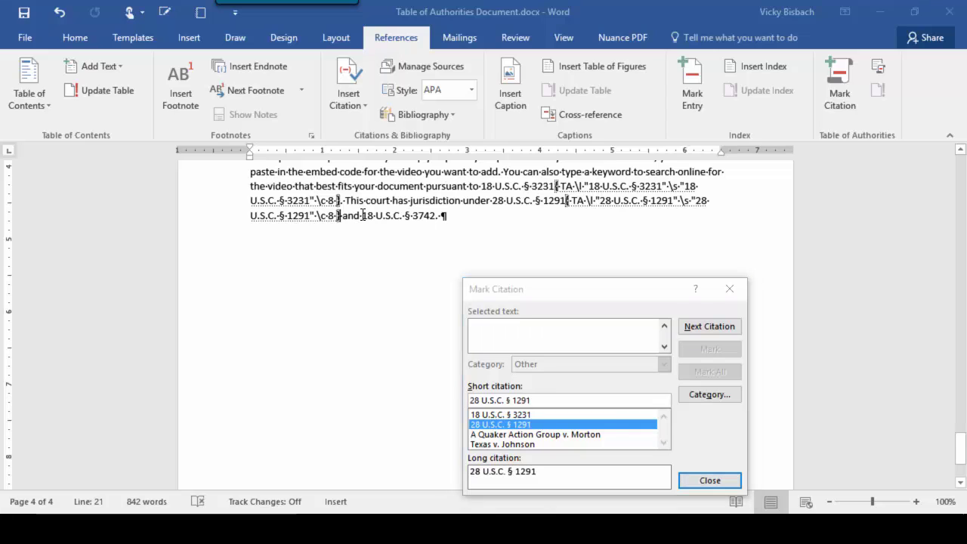
left_click_drag(363, 215, 435, 216)
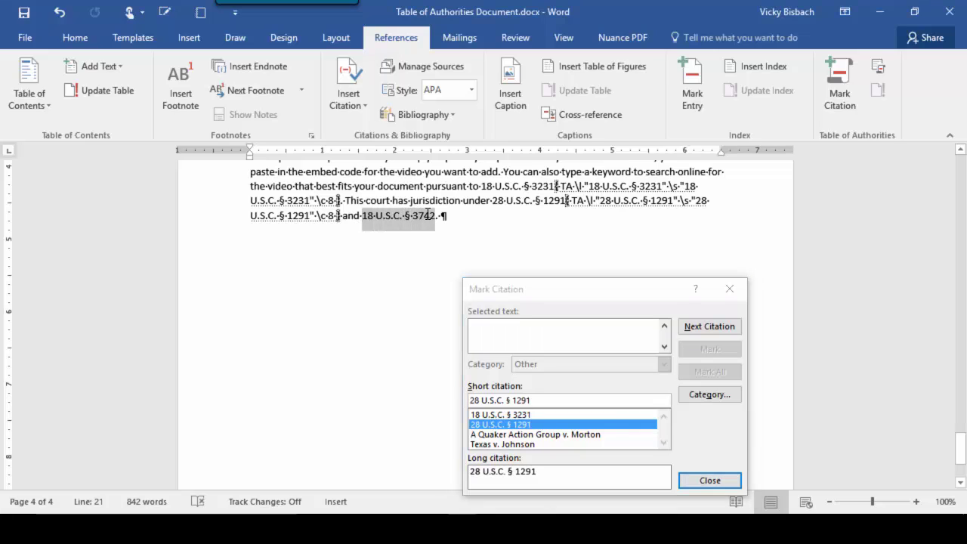
left_click(614, 291)
left_click(716, 351)
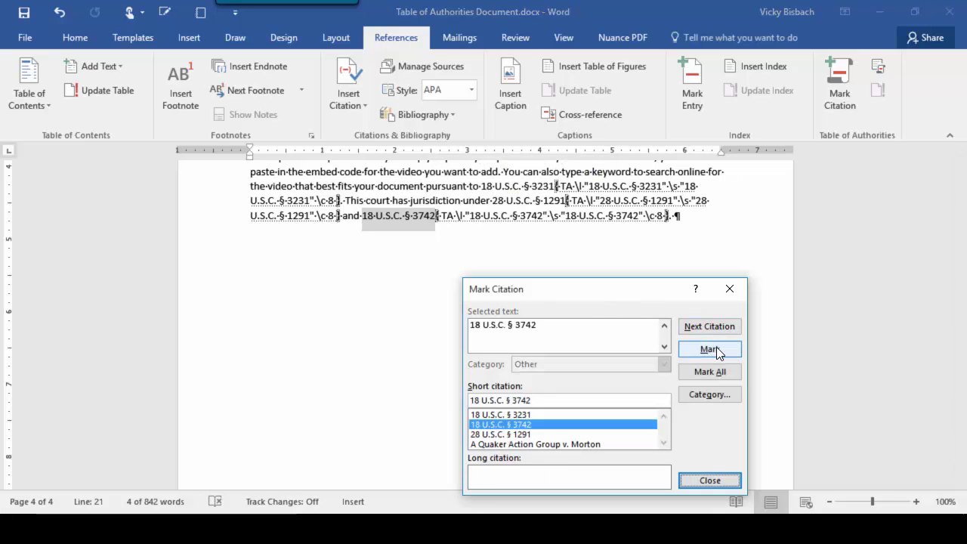
left_click(699, 483)
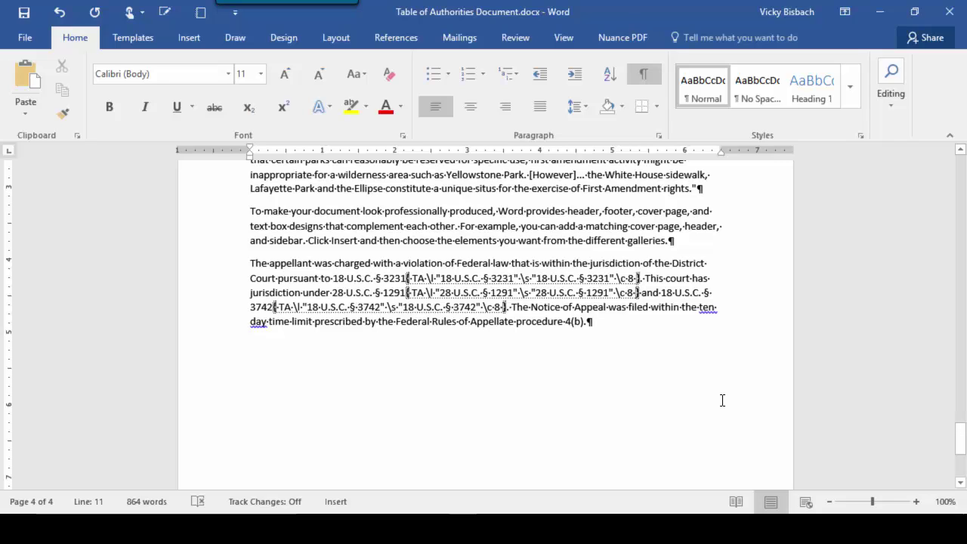
Select the 'Place table of authorities here' line on page 2 and hide formatting marks.
scroll(622, 367, "up", 10)
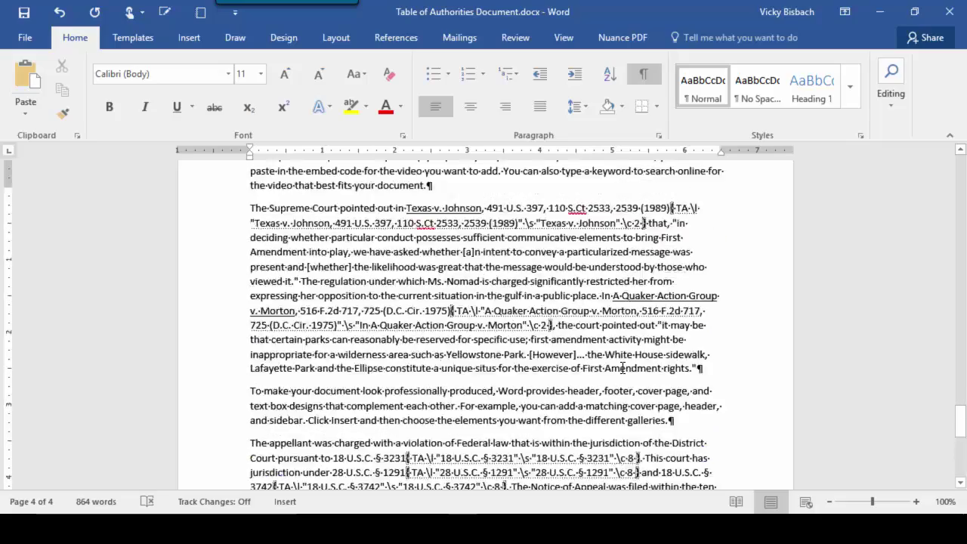
scroll(623, 368, "up", 10)
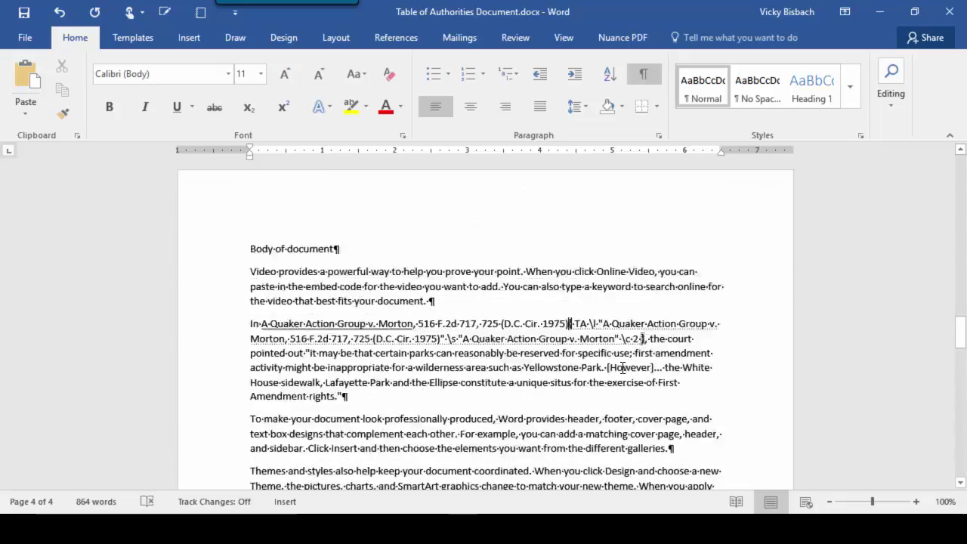
scroll(622, 368, "up", 10)
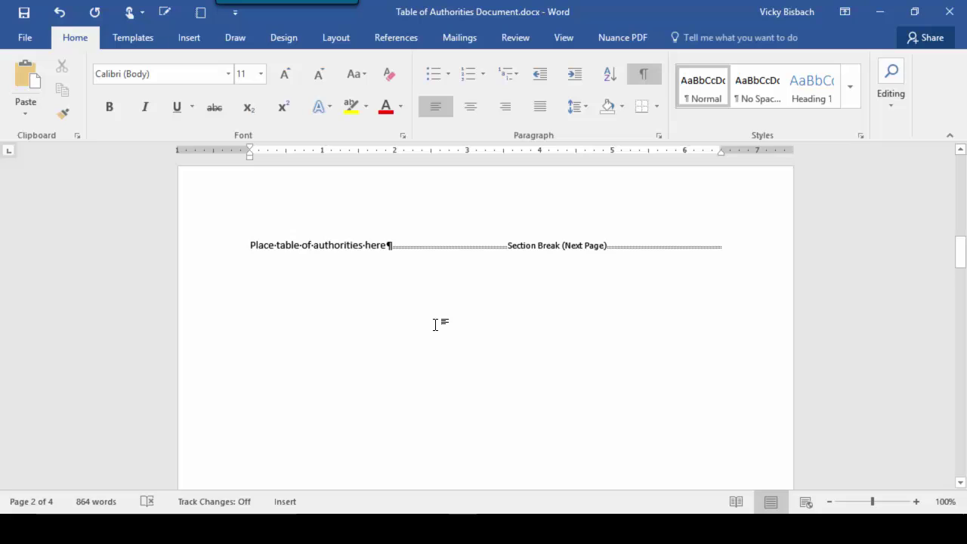
triple_click(333, 257)
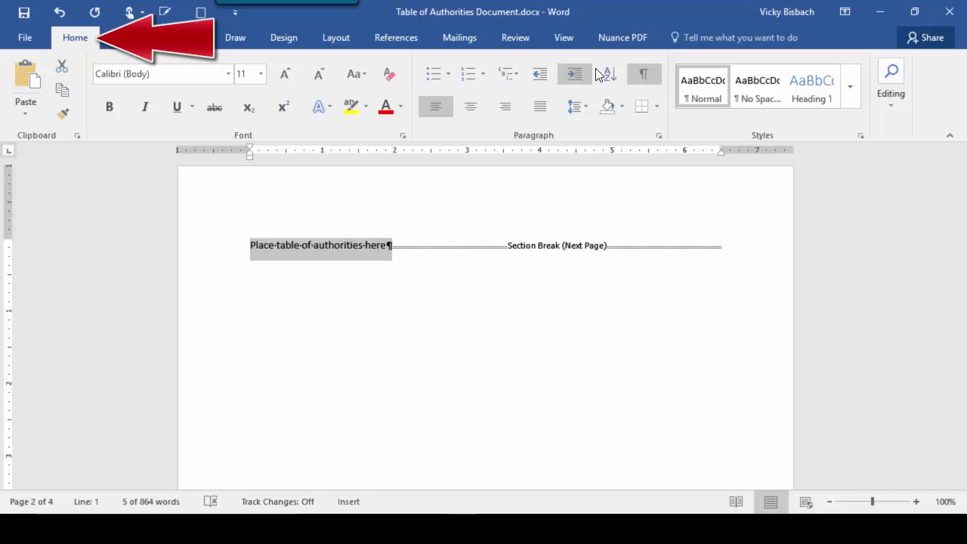
left_click(644, 75)
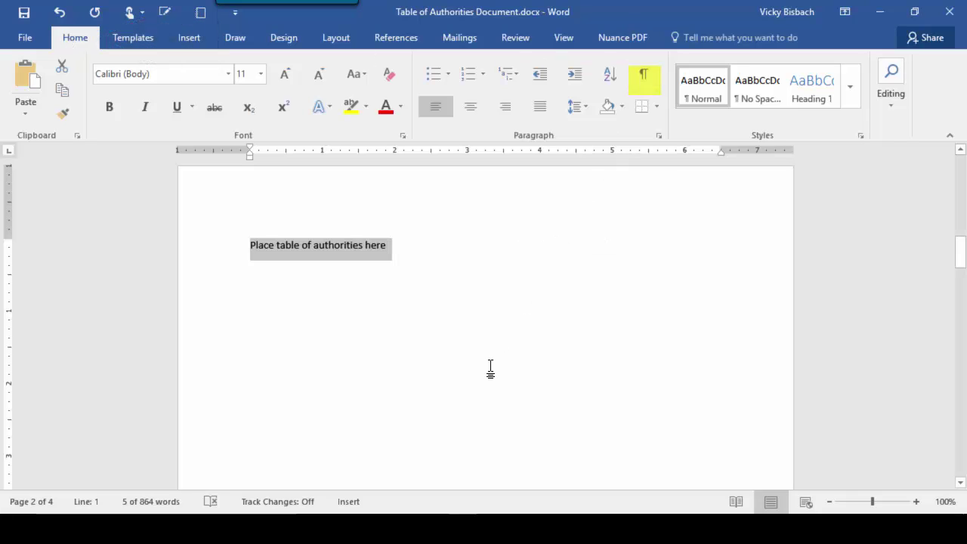
In Insert Table of Authorities, set the tab leader to underline and the format to Distinctive.
left_click(400, 40)
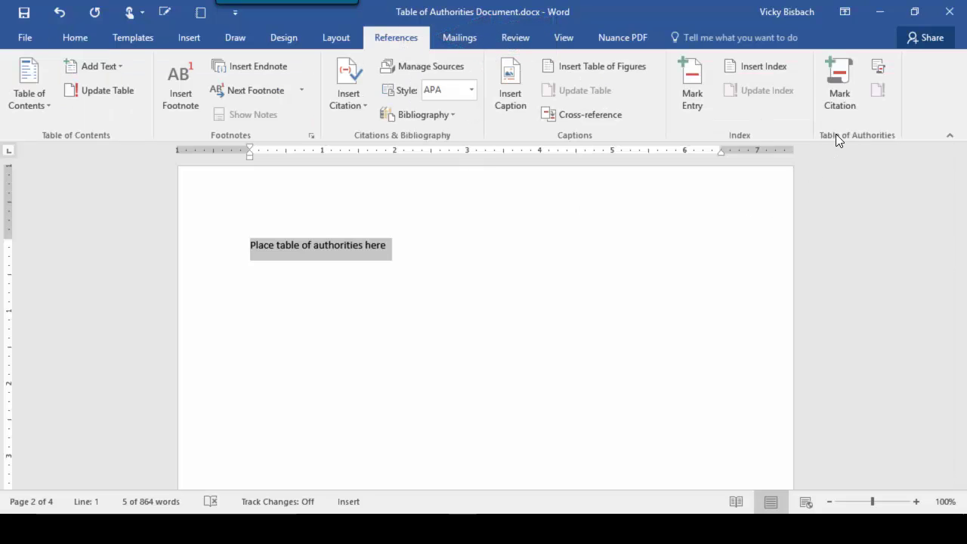
left_click(880, 67)
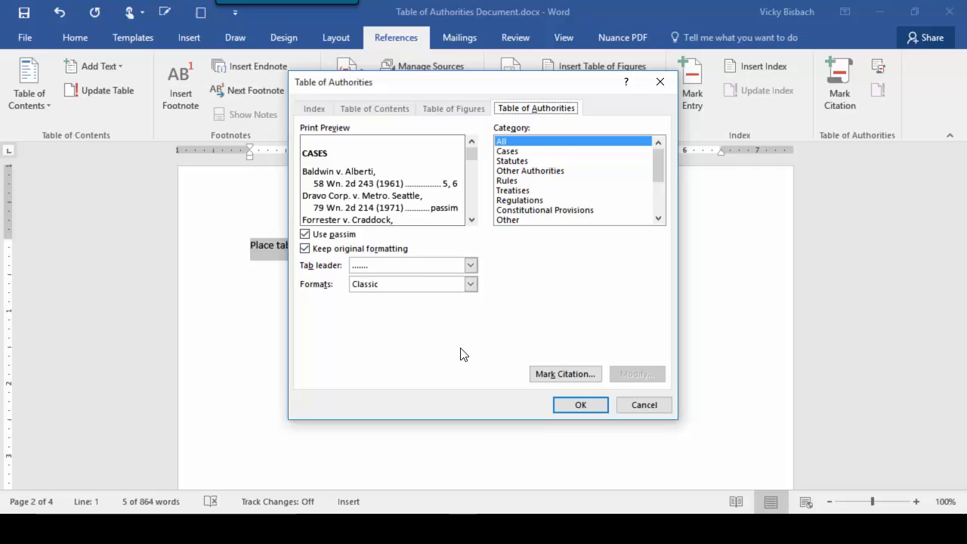
left_click(470, 265)
left_click(399, 313)
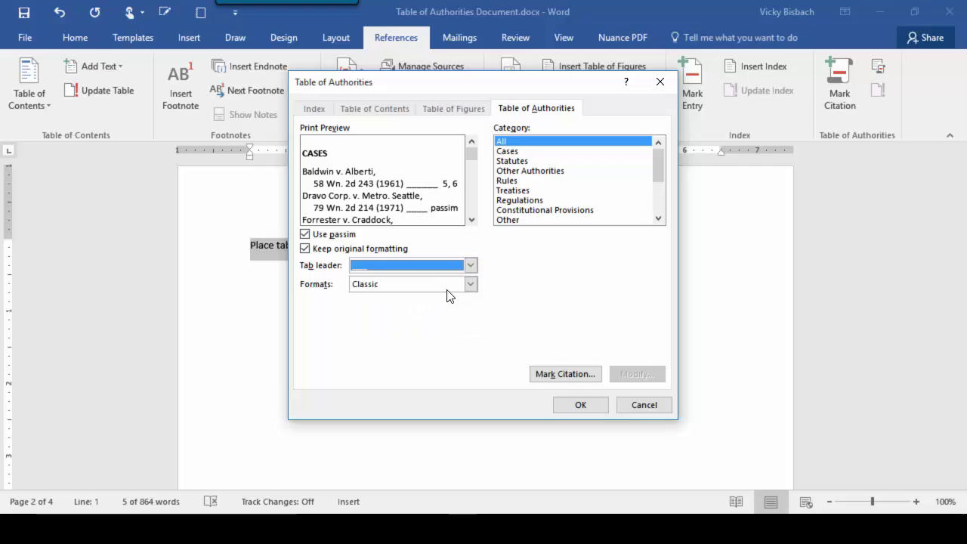
left_click(470, 284)
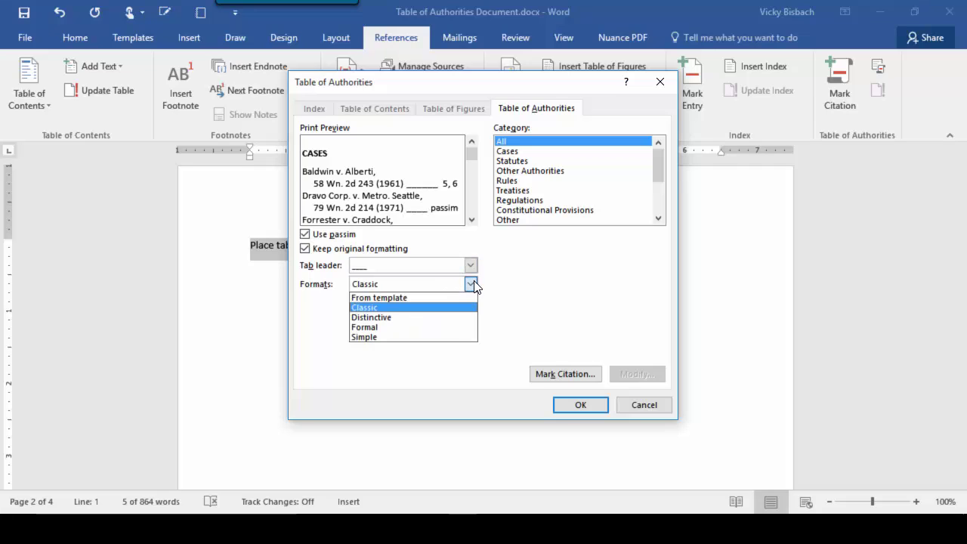
left_click(405, 317)
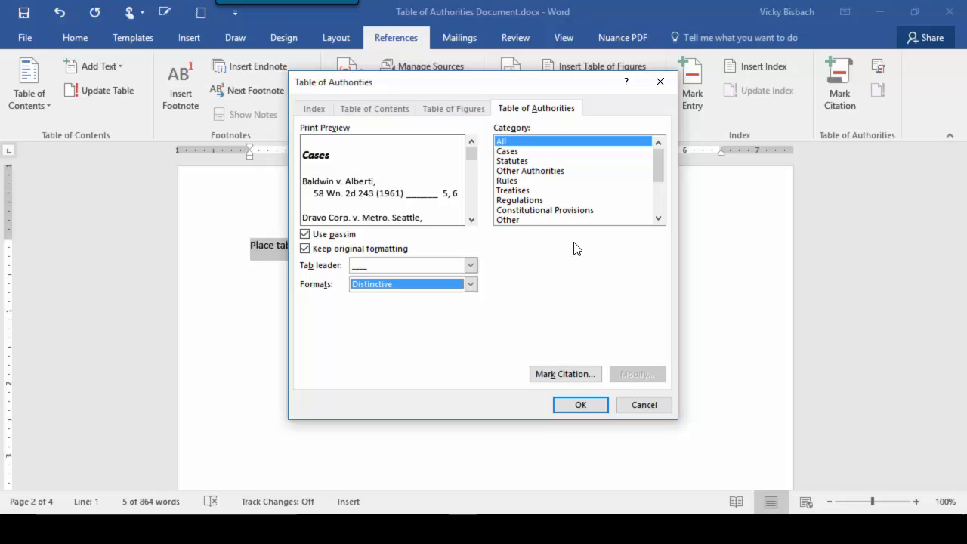
Confirm the Distinctive-format Table of Authorities, inserting it with Statutes and Other categories.
left_click(581, 405)
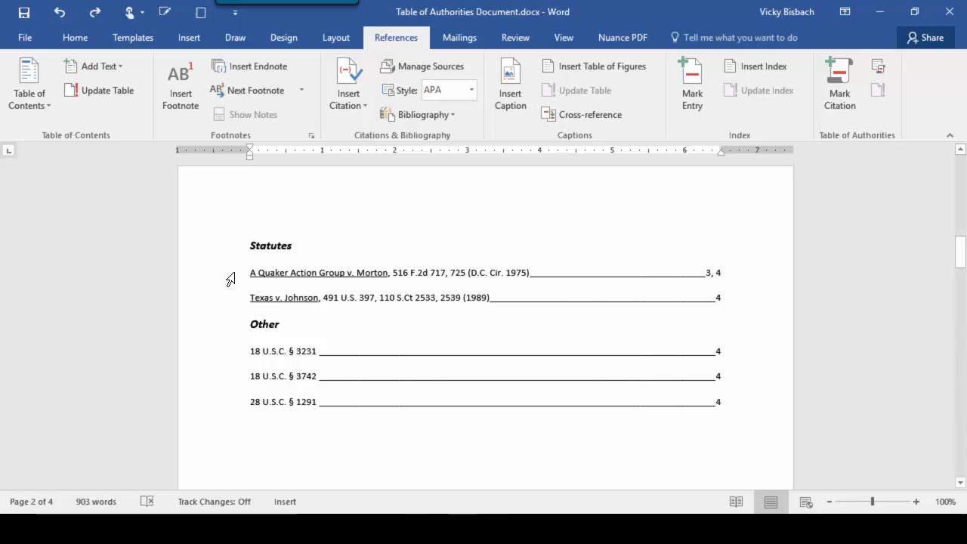
Turn on Show/Hide ¶ on the Home tab to reveal the hidden TA field codes on page 4.
left_click(73, 40)
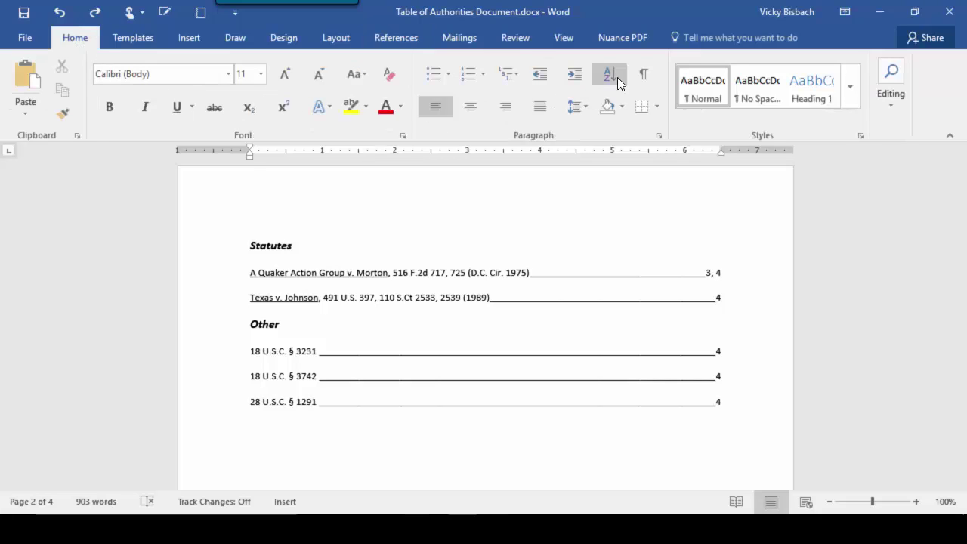
left_click(644, 74)
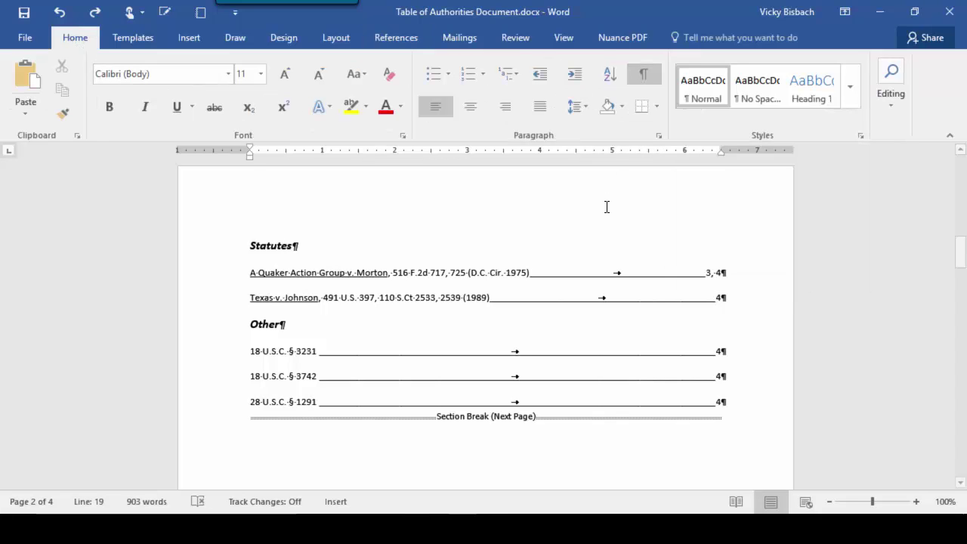
left_click_drag(960, 249, 963, 434)
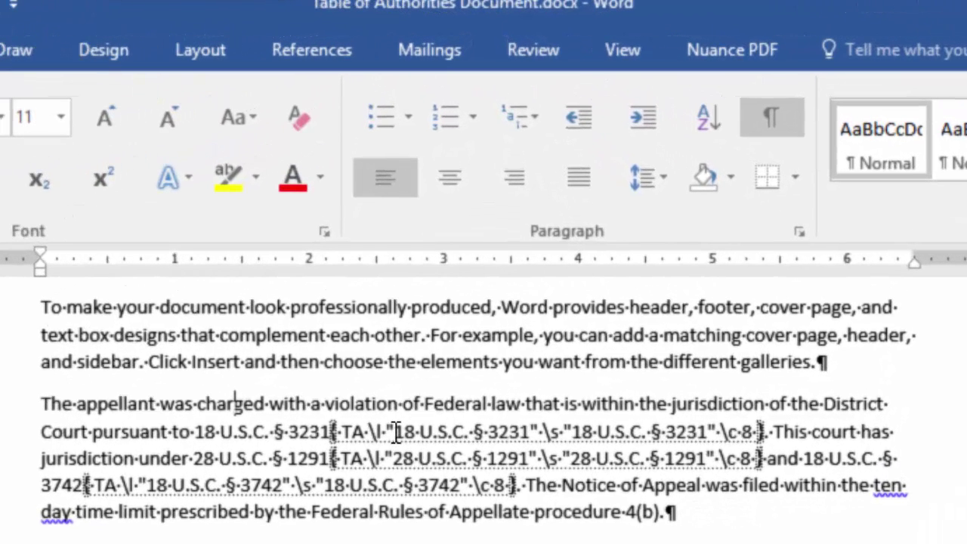
Italicize 18 U.S.C. § 3231, 28 U.S.C. § 1291 and 18 U.S.C. § 3742 inside their TA fields.
left_click_drag(395, 431, 519, 432)
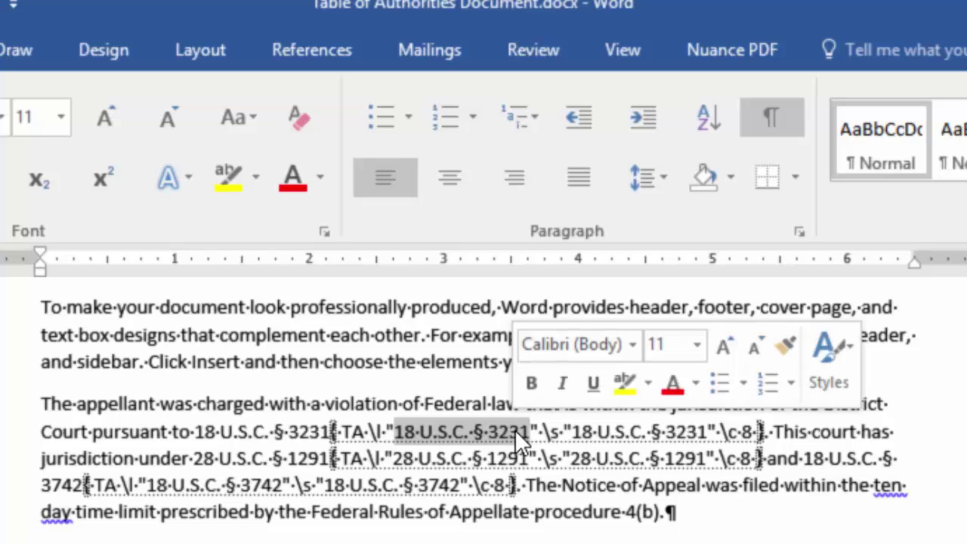
left_click(561, 383)
left_click_drag(402, 456, 527, 457)
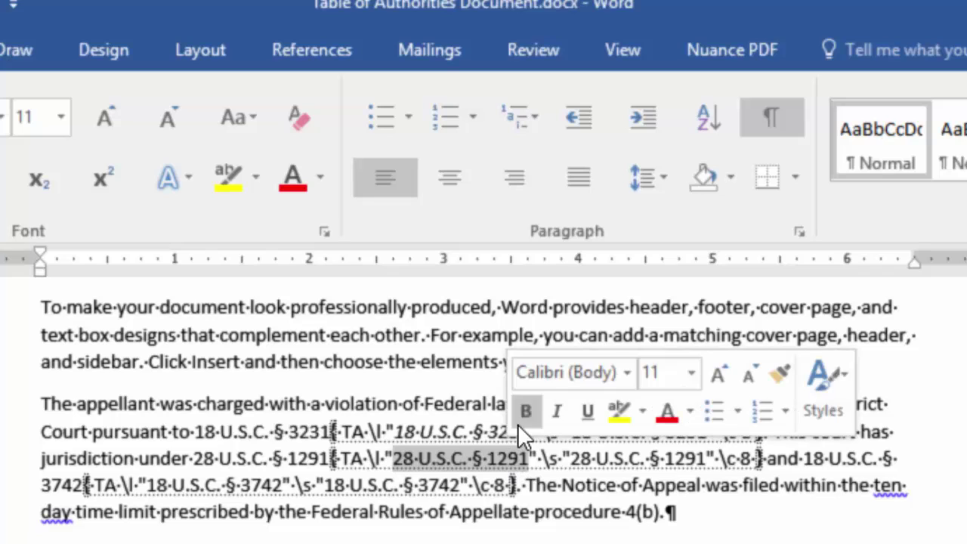
left_click(553, 409)
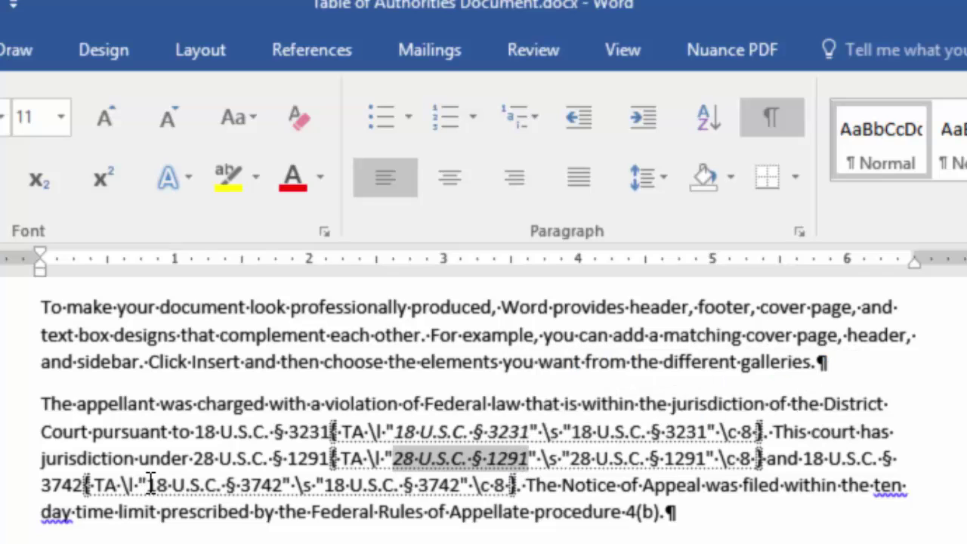
left_click_drag(147, 484, 264, 484)
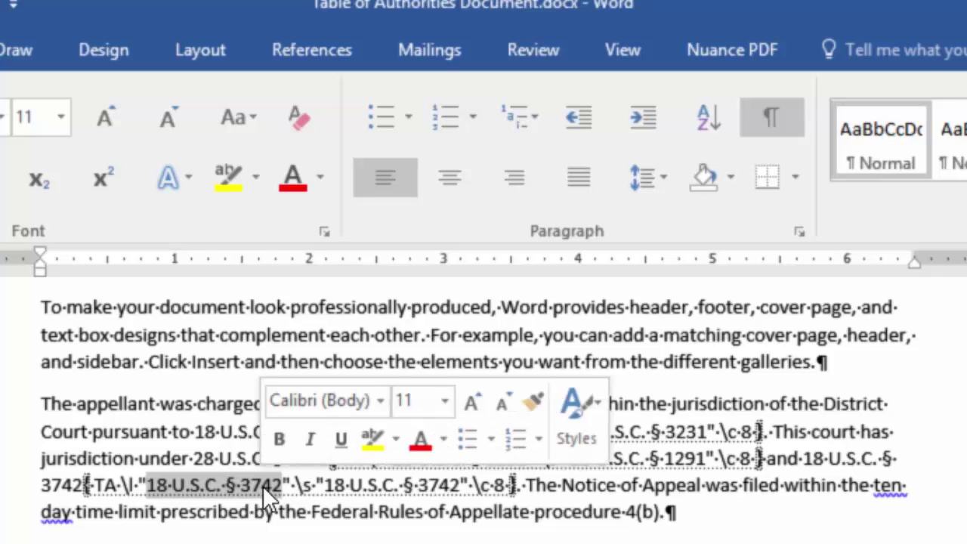
left_click(309, 439)
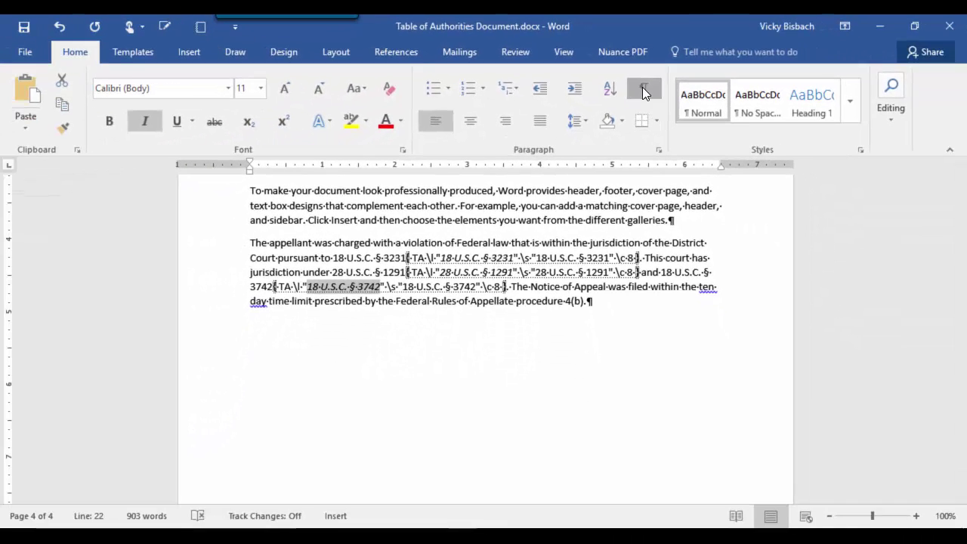
Hide formatting marks, then Update Field on the Table of Authorities so the U.S.C. citations show italicized.
left_click(770, 117)
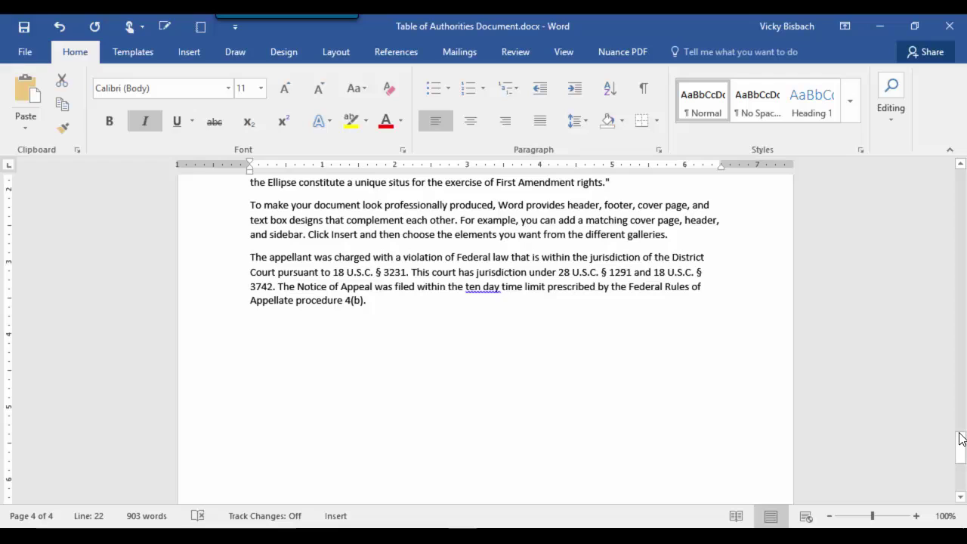
left_click_drag(961, 447, 961, 278)
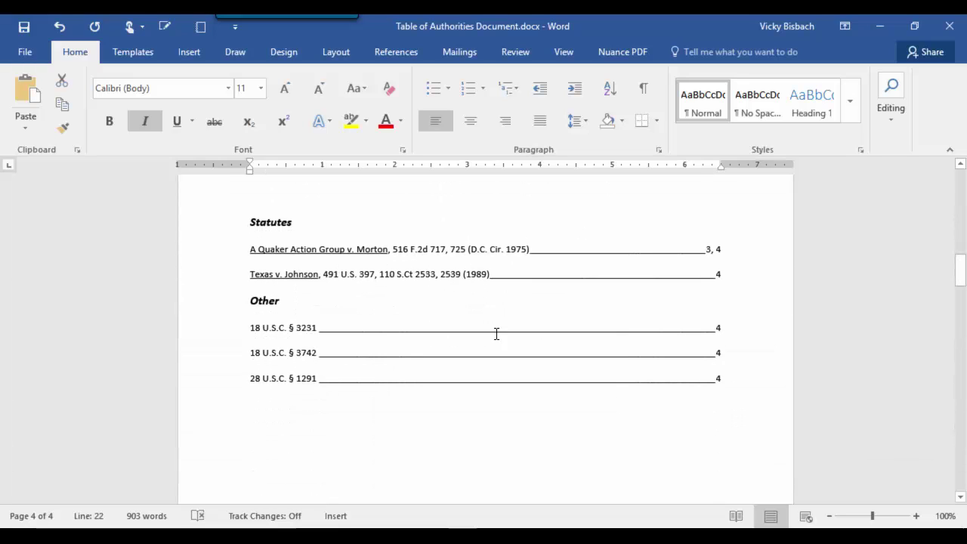
left_click(288, 331)
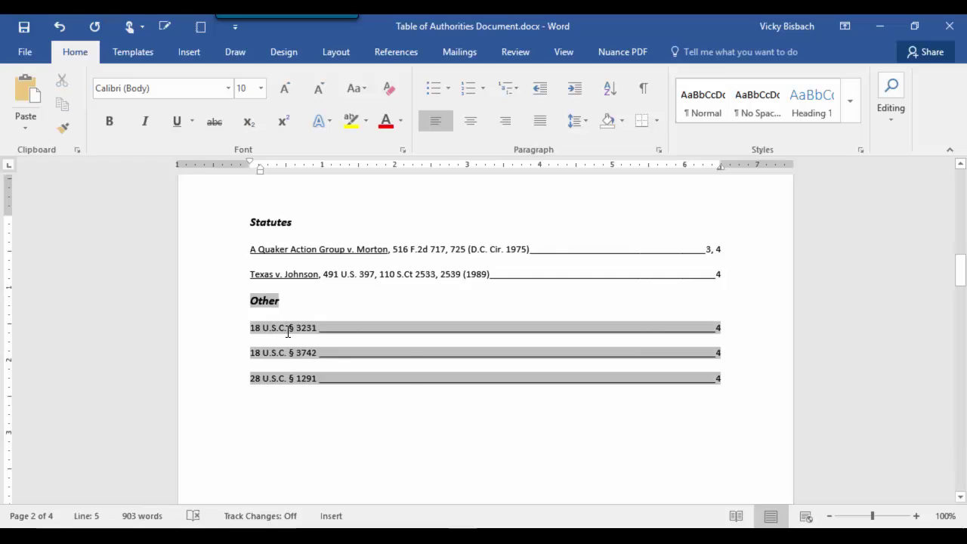
right_click(290, 353)
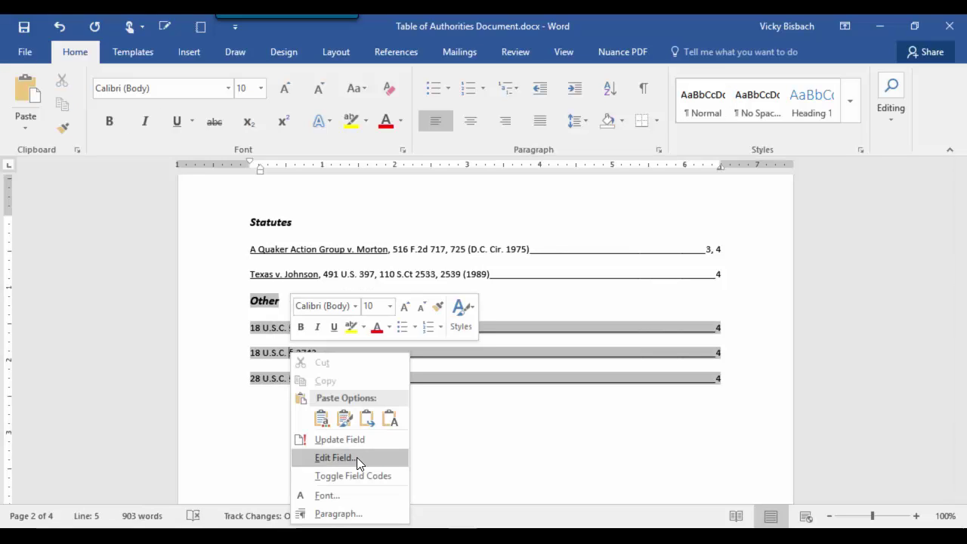
left_click(346, 440)
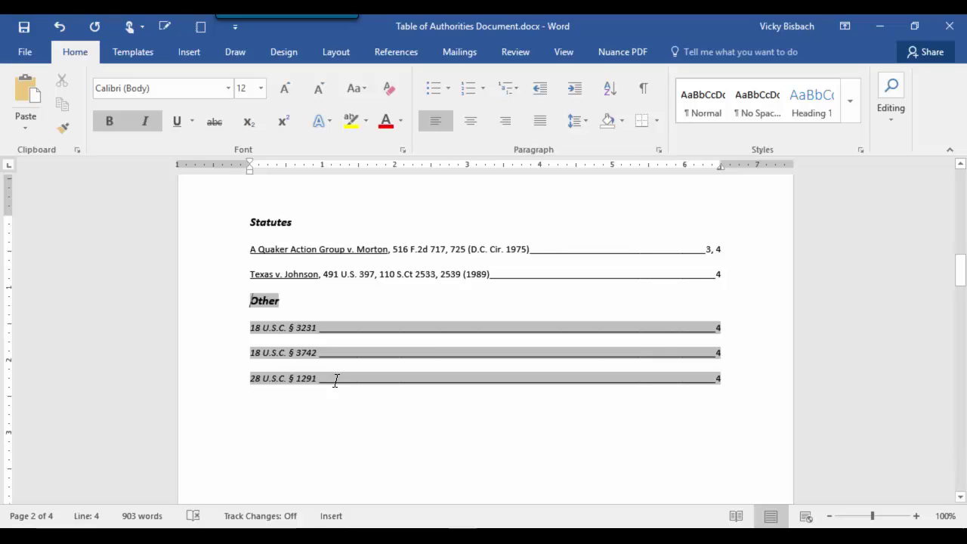
left_click(351, 447)
Scroll down to page 4 and turn Show/Hide ¶ back on to show the TA field codes.
scroll(723, 400, "down", 10)
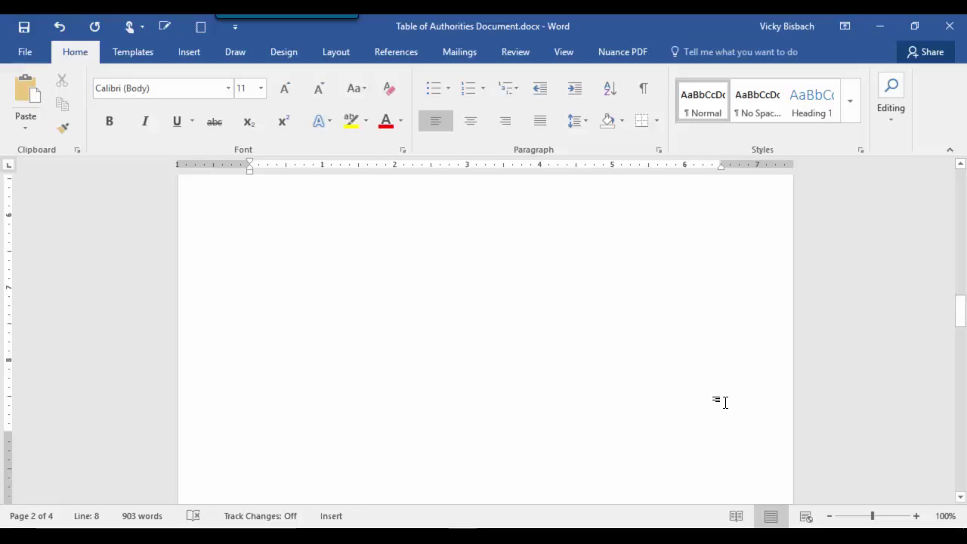
scroll(725, 401, "down", 12)
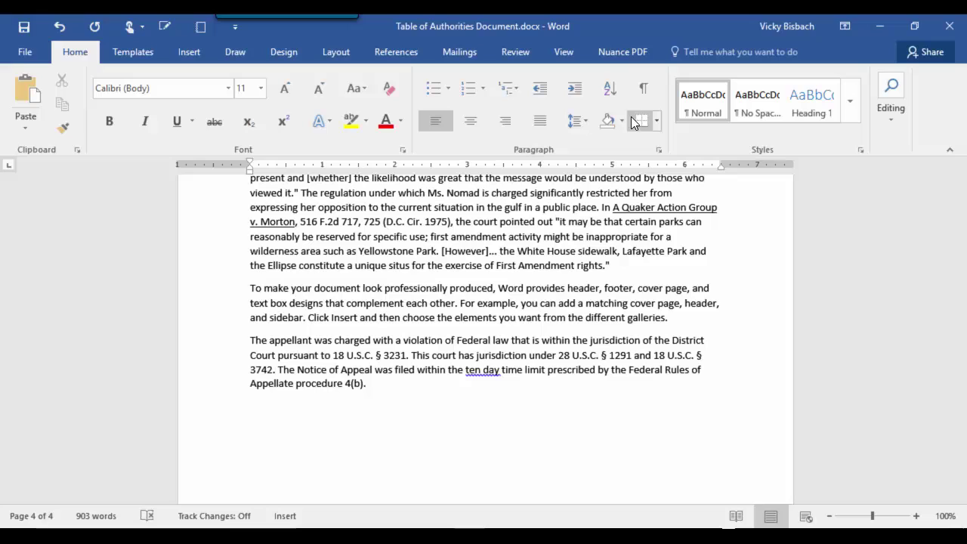
left_click(642, 91)
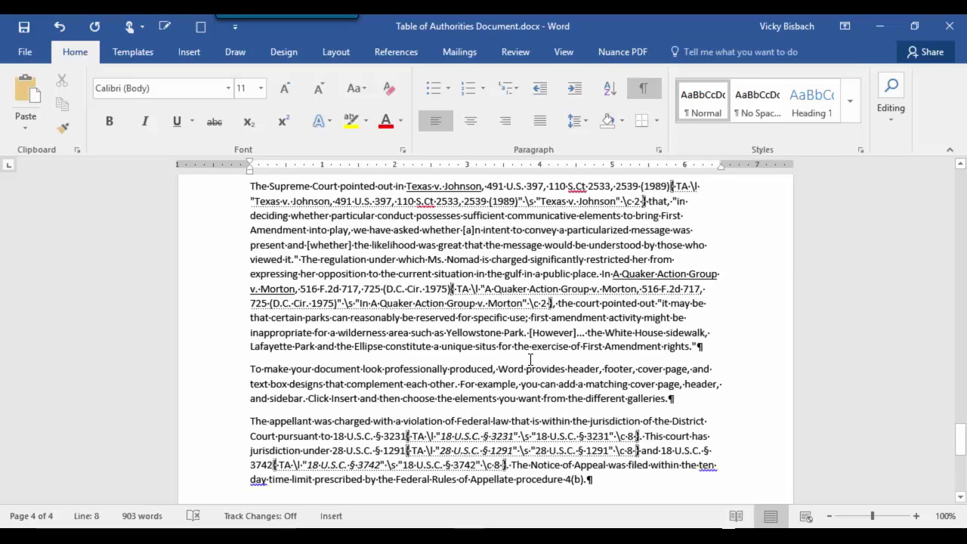